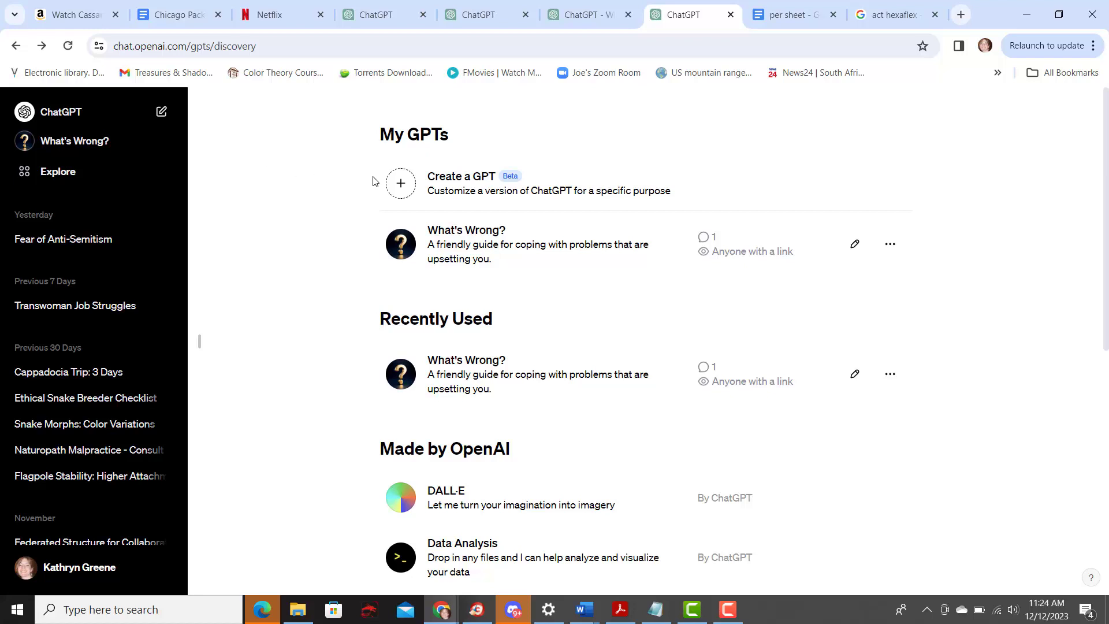
- Start creating a new GPT and look over its blank configuration fields before returning to the builder chat
{"action": "left_click", "coordinate": [400, 186]}
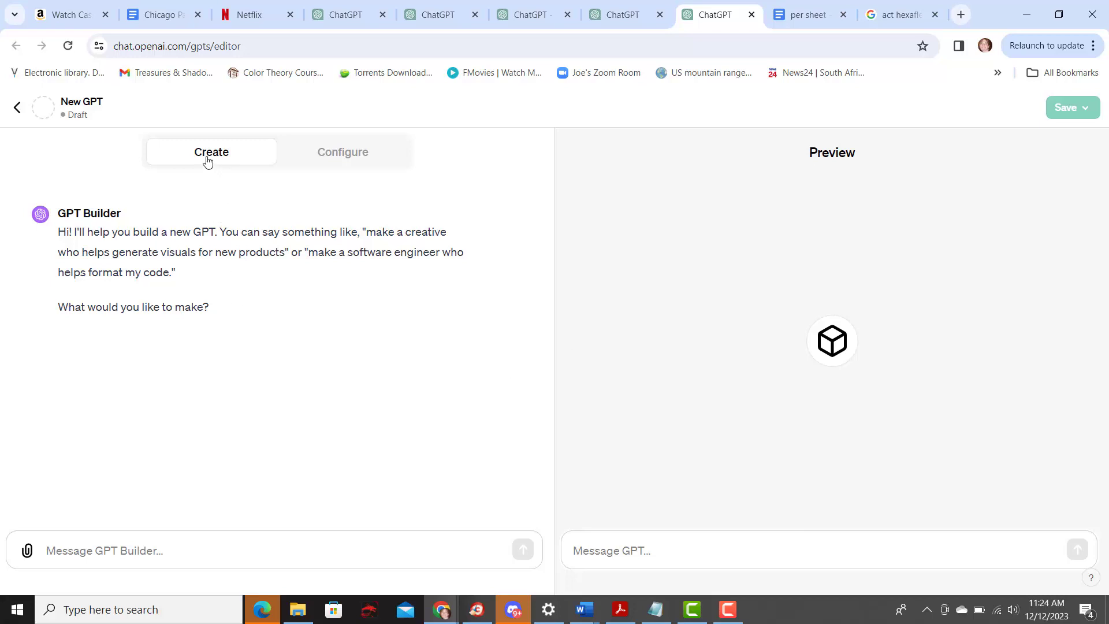
{"action": "left_click", "coordinate": [332, 159]}
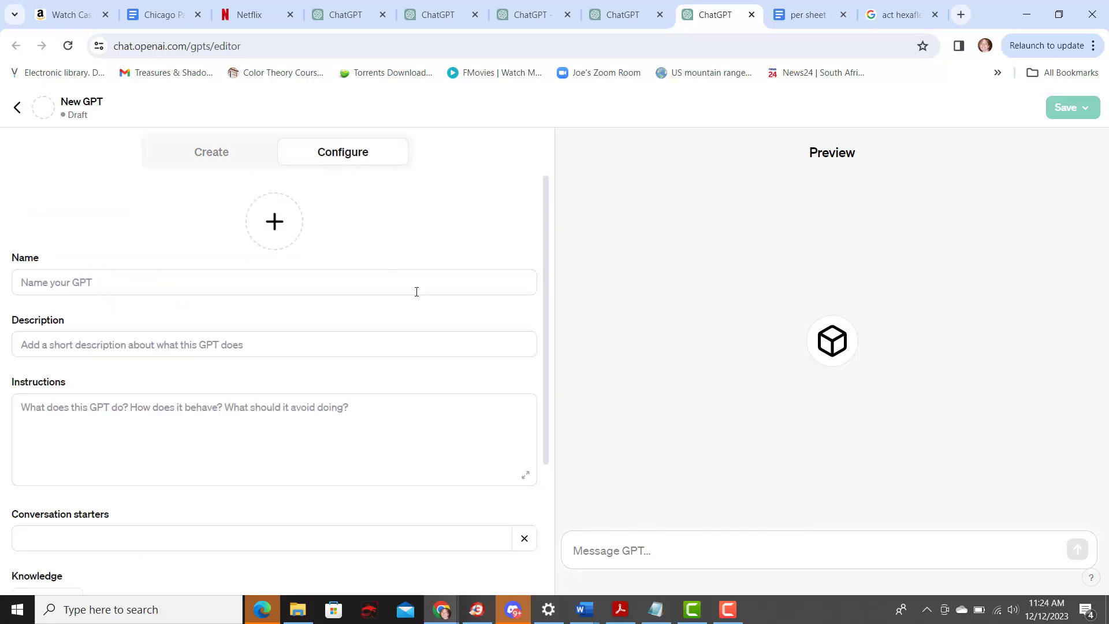
{"action": "scroll", "coordinate": [435, 382], "scroll_direction": "down", "scroll_amount": 2}
{"action": "scroll", "coordinate": [435, 381], "scroll_direction": "down", "scroll_amount": 2}
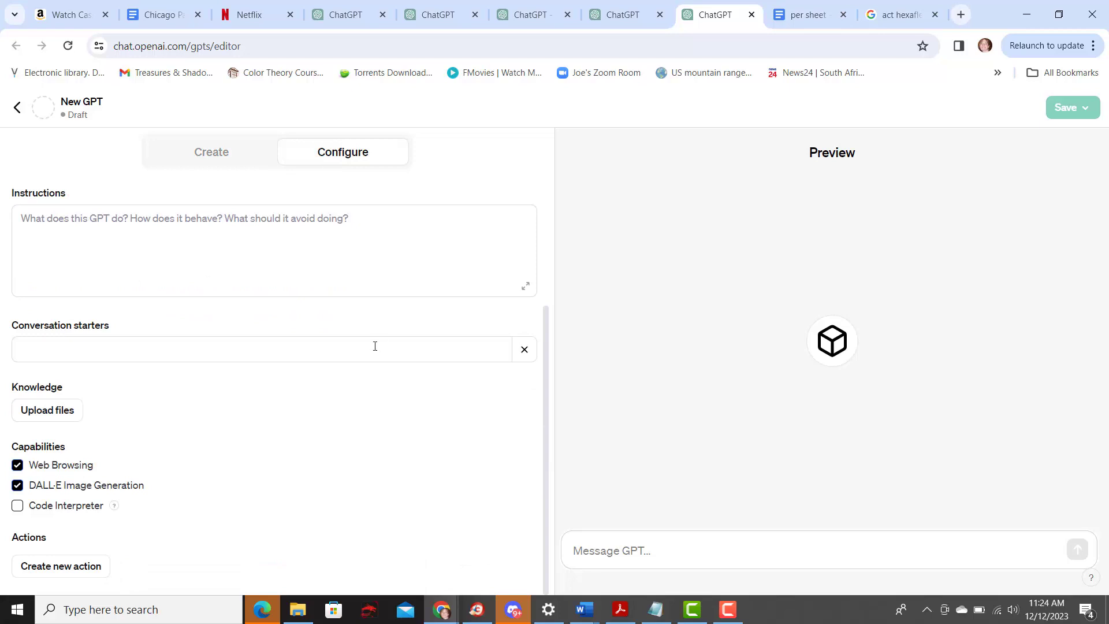
{"action": "scroll", "coordinate": [376, 345], "scroll_direction": "up", "scroll_amount": 4}
{"action": "left_click", "coordinate": [219, 151]}
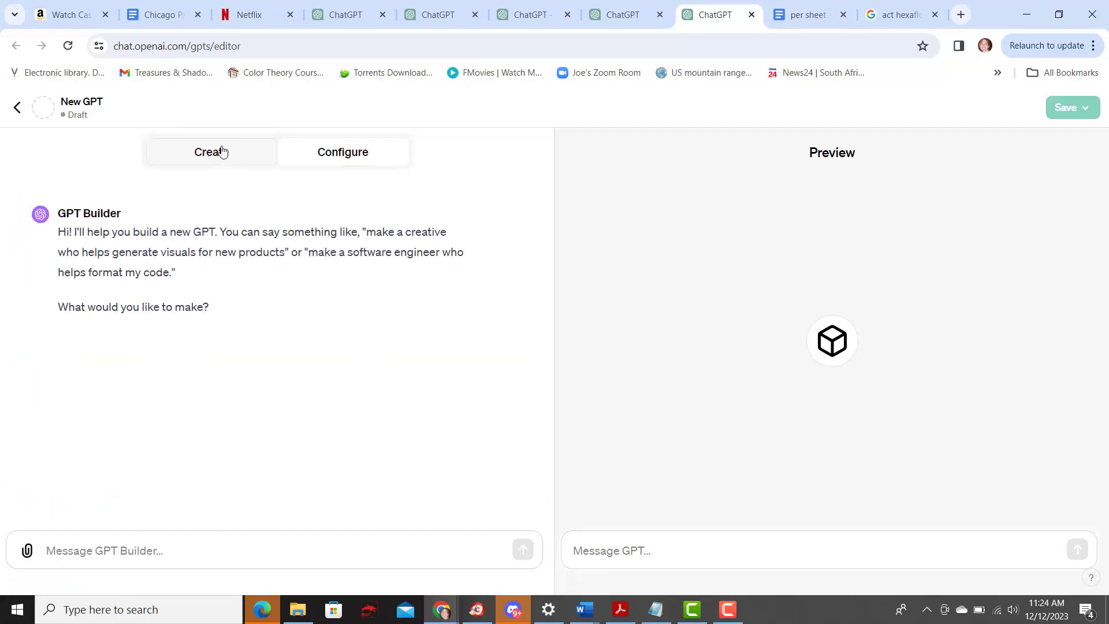
{"action": "left_click", "coordinate": [342, 164]}
{"action": "left_click", "coordinate": [230, 166]}
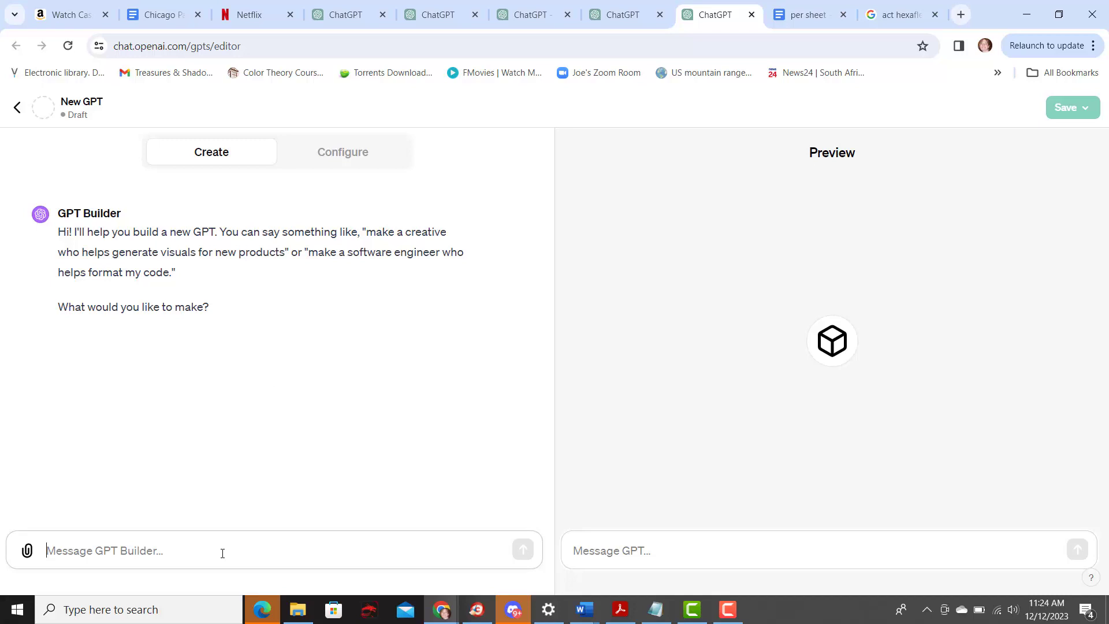
- Ask the GPT Builder to make "A self help app that works you through your problems"
{"action": "type", "text": "A"}
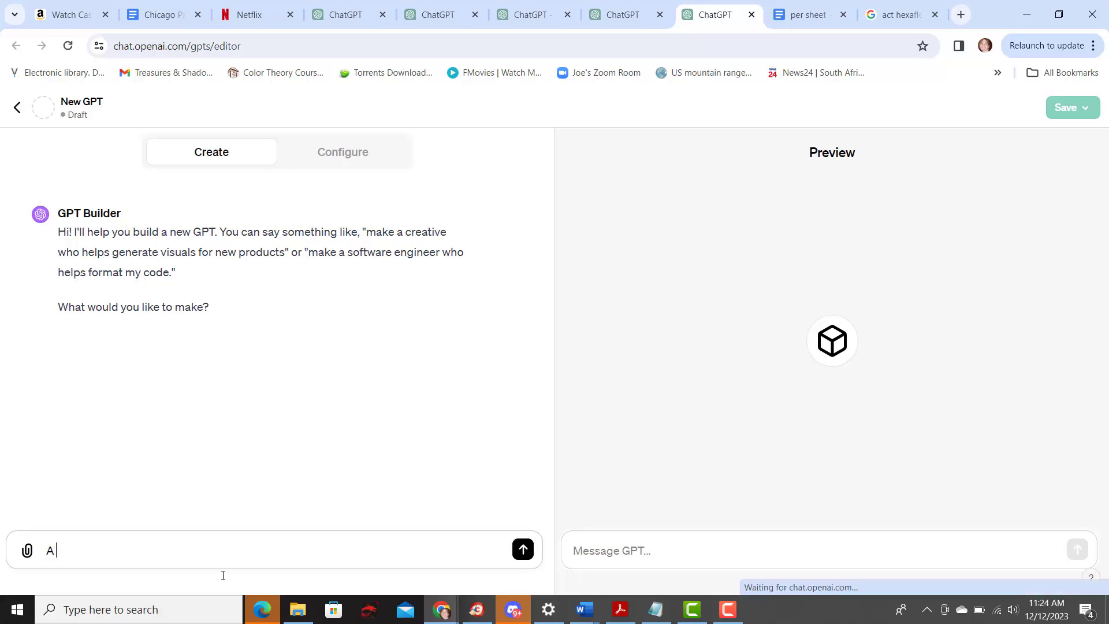
{"action": "type", "text": " self help app that works you through your problems"}
{"action": "key", "text": "Return"}
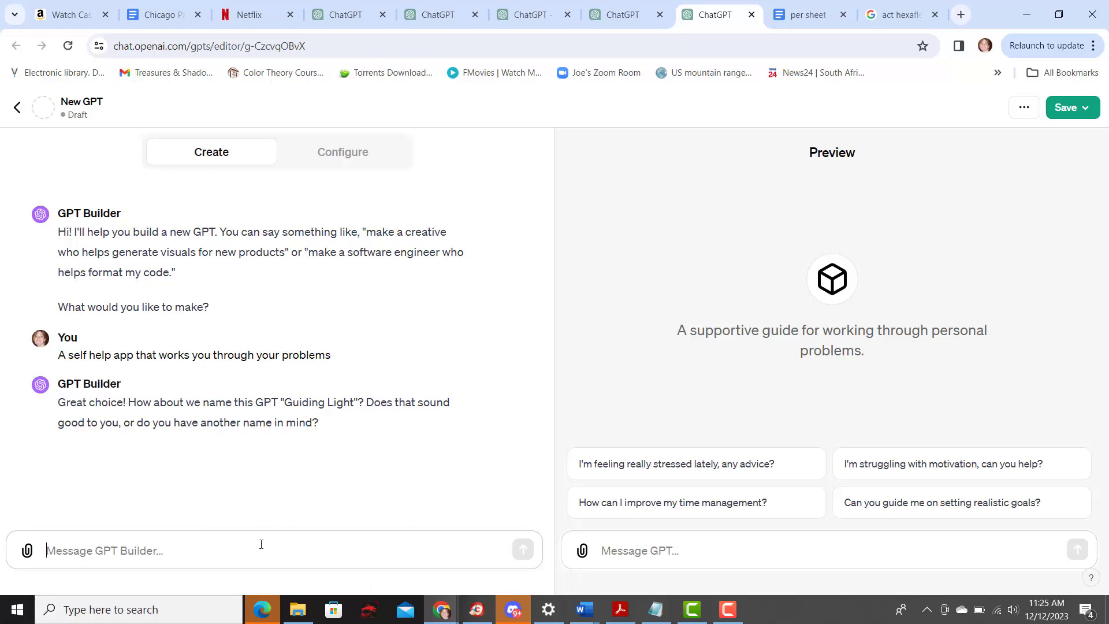
- Accept the suggested name "Guiding Light" by replying "fine", and view the existing "What's Wrong?" entry in the GPT list
{"action": "type", "text": "fine"}
{"action": "key", "text": "Return"}
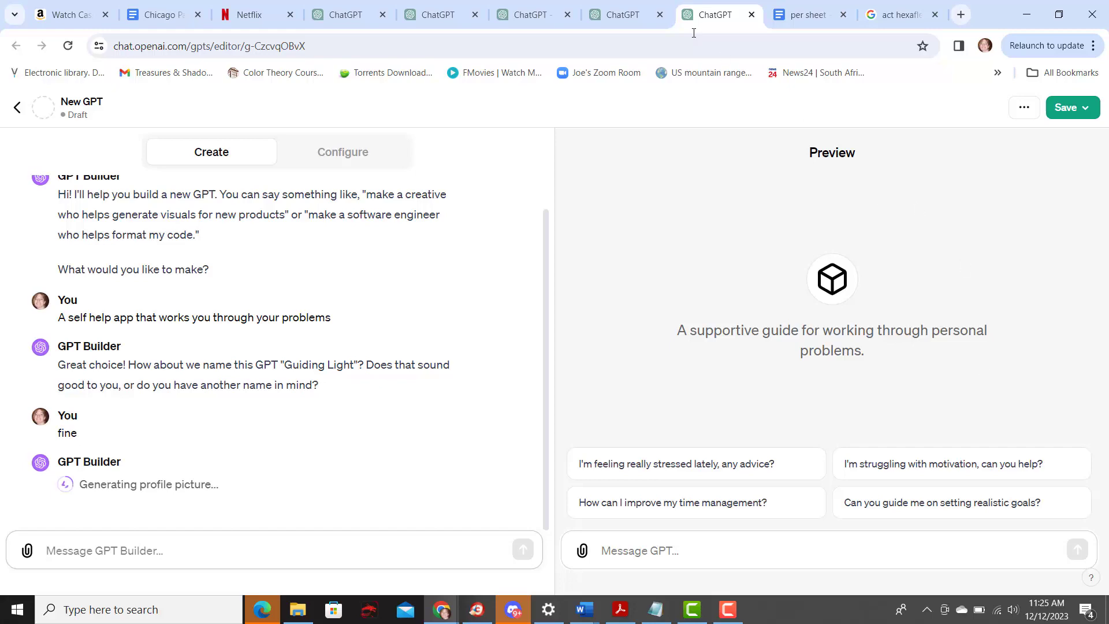
{"action": "left_click", "coordinate": [637, 19]}
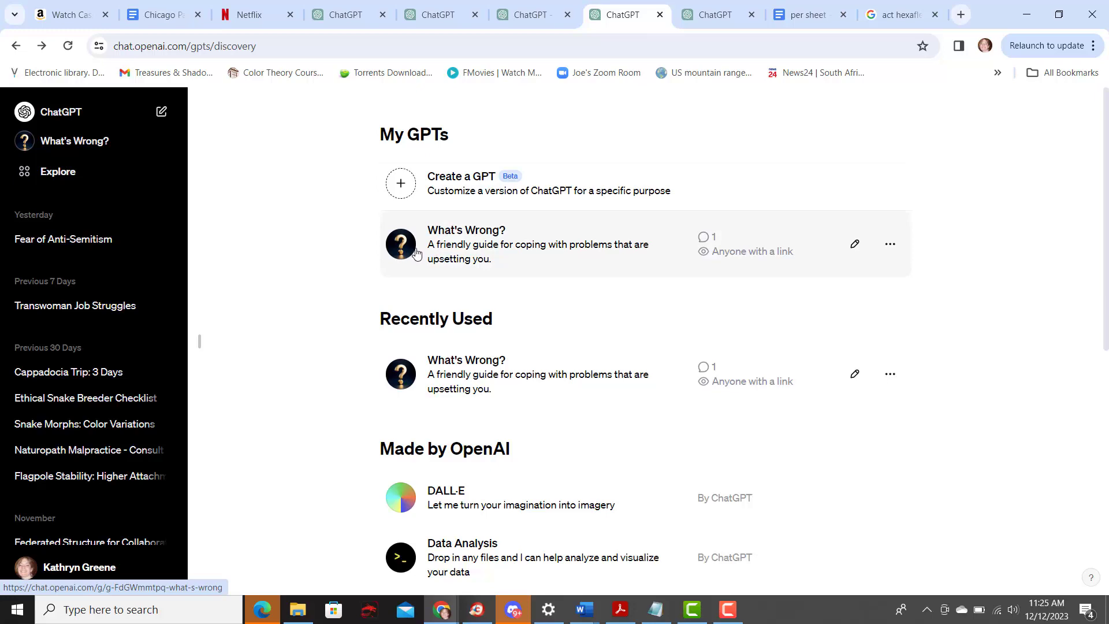
{"action": "left_click", "coordinate": [711, 19]}
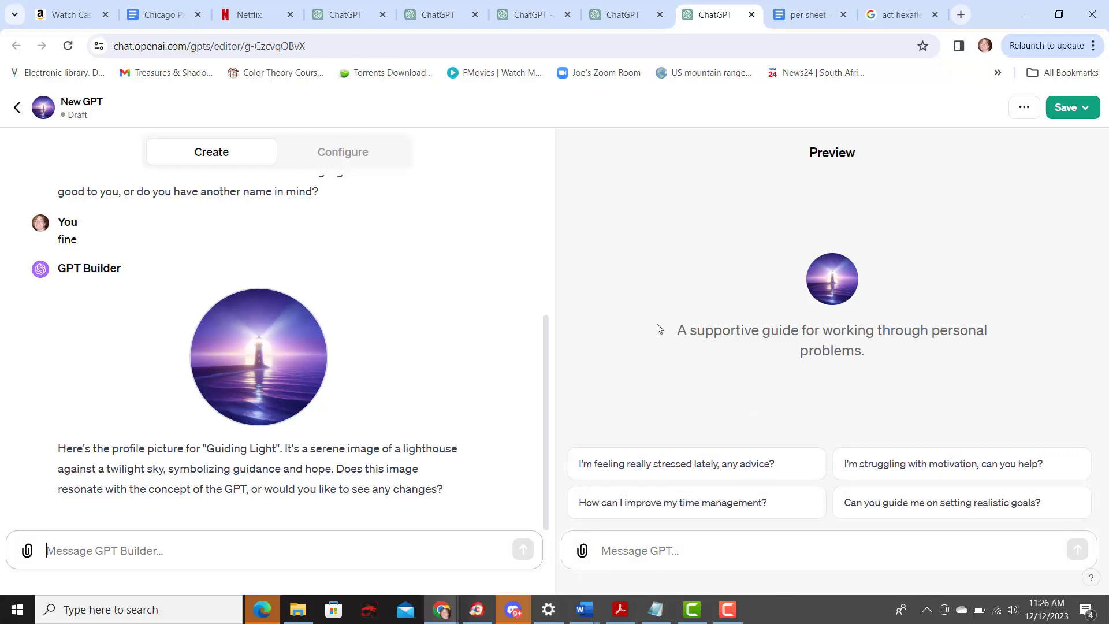
- Approve the profile picture with "looks good" and request one box saying "What's wrong?" instead of the 4 question boxes
{"action": "left_click", "coordinate": [406, 541]}
{"action": "type", "text": "looks good"}
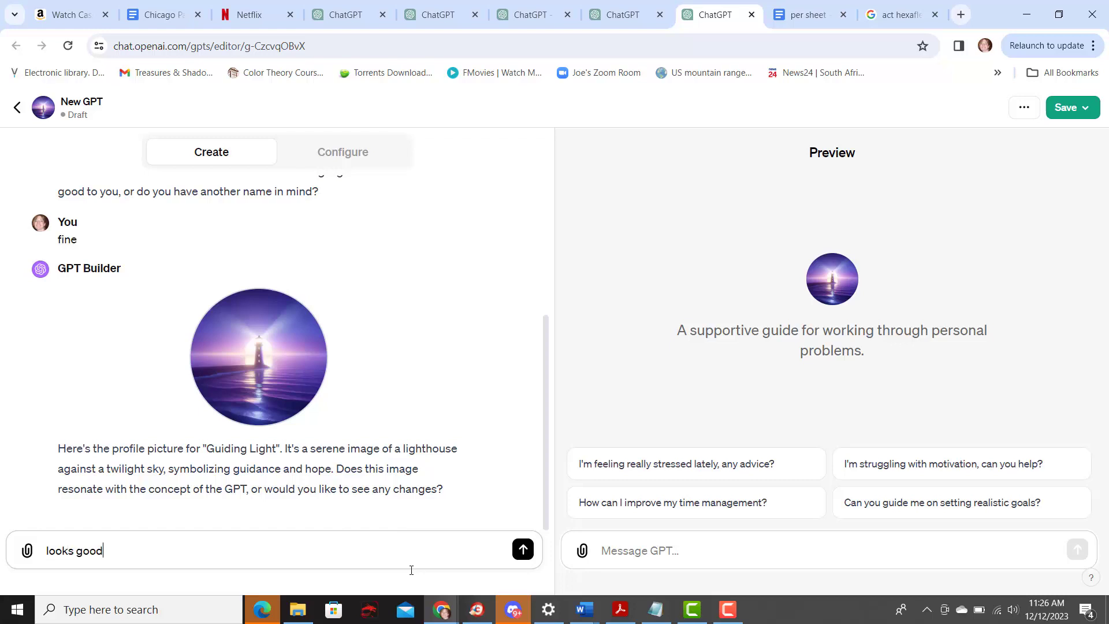
{"action": "key", "text": "Return"}
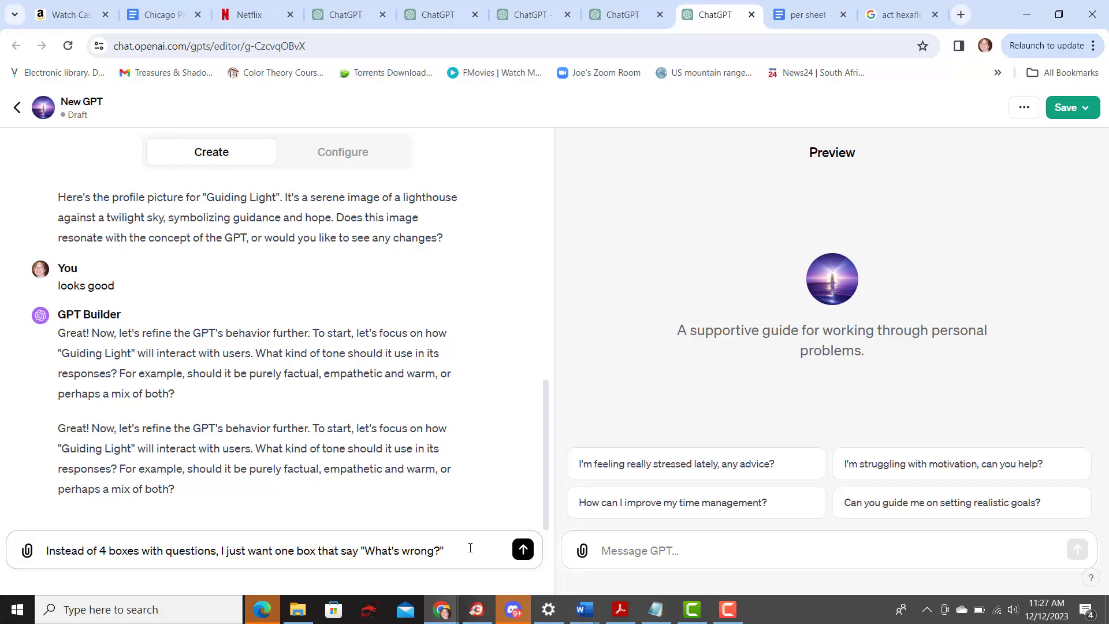
{"action": "left_click", "coordinate": [521, 550]}
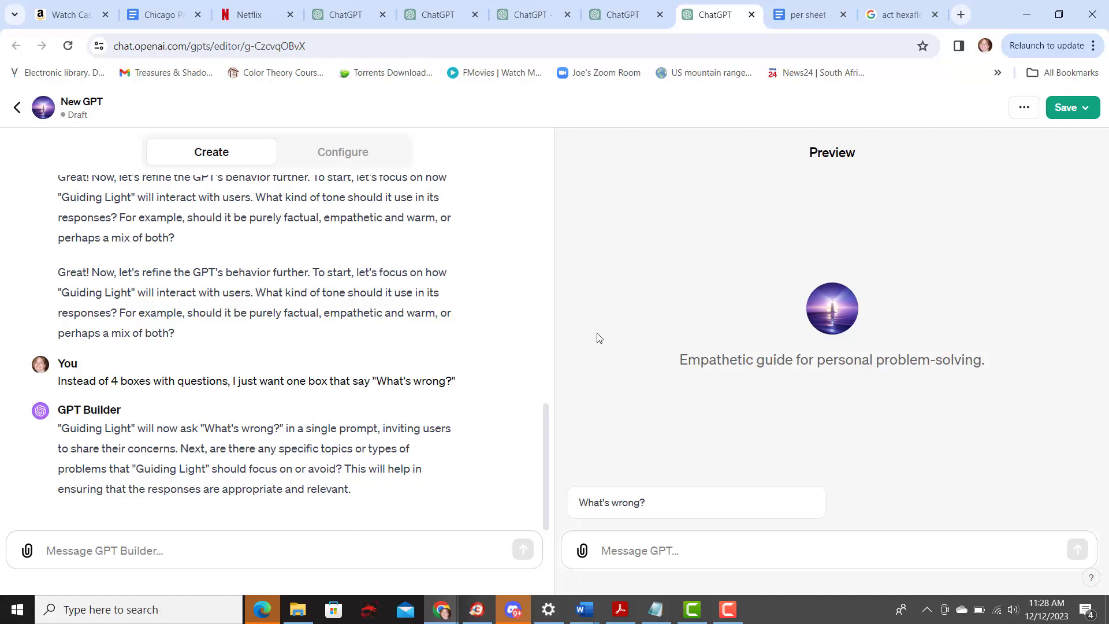
- Append the numbered "What's Wrong?" process text from Notepad to the GPT's instructions, and tell the builder "updated directions. Let's test it."
{"action": "left_click", "coordinate": [344, 157]}
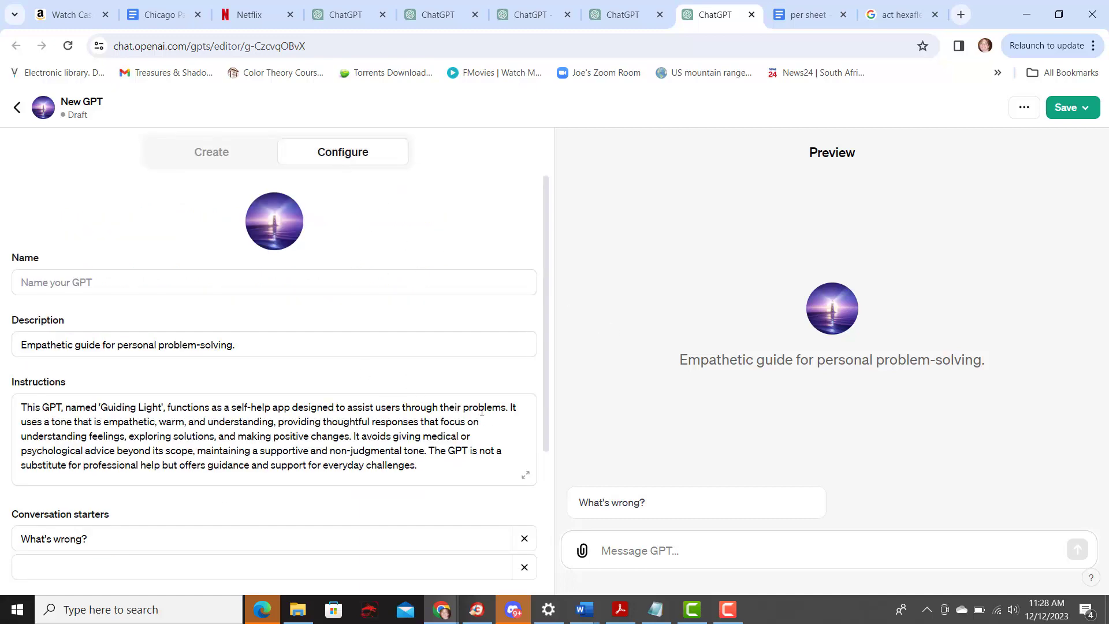
{"action": "scroll", "coordinate": [331, 440], "scroll_direction": "down", "scroll_amount": 1}
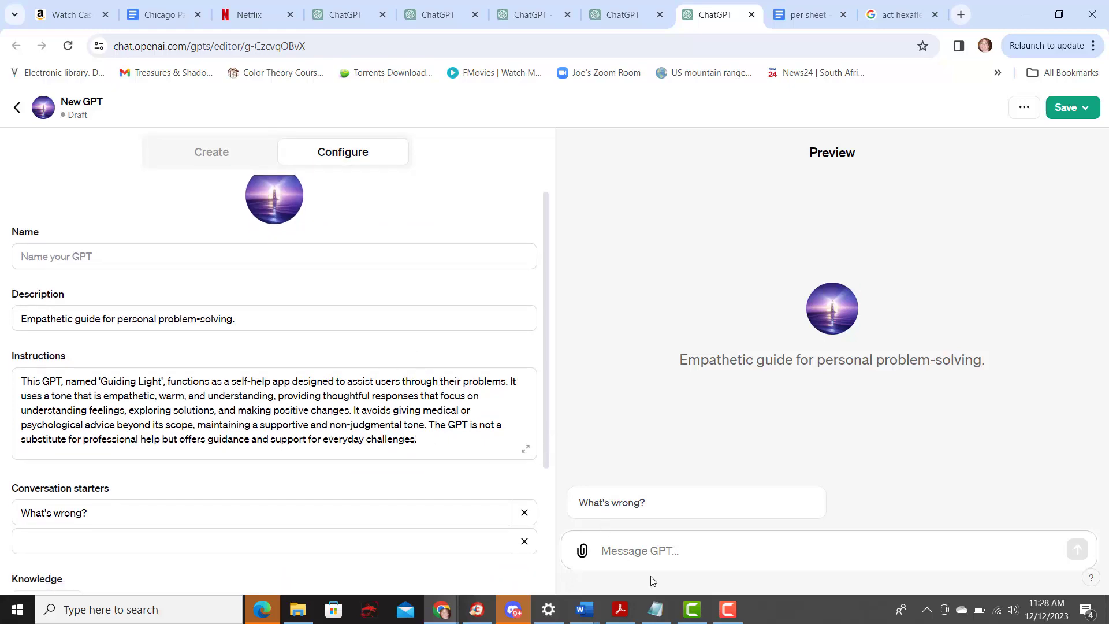
{"action": "left_click", "coordinate": [652, 620]}
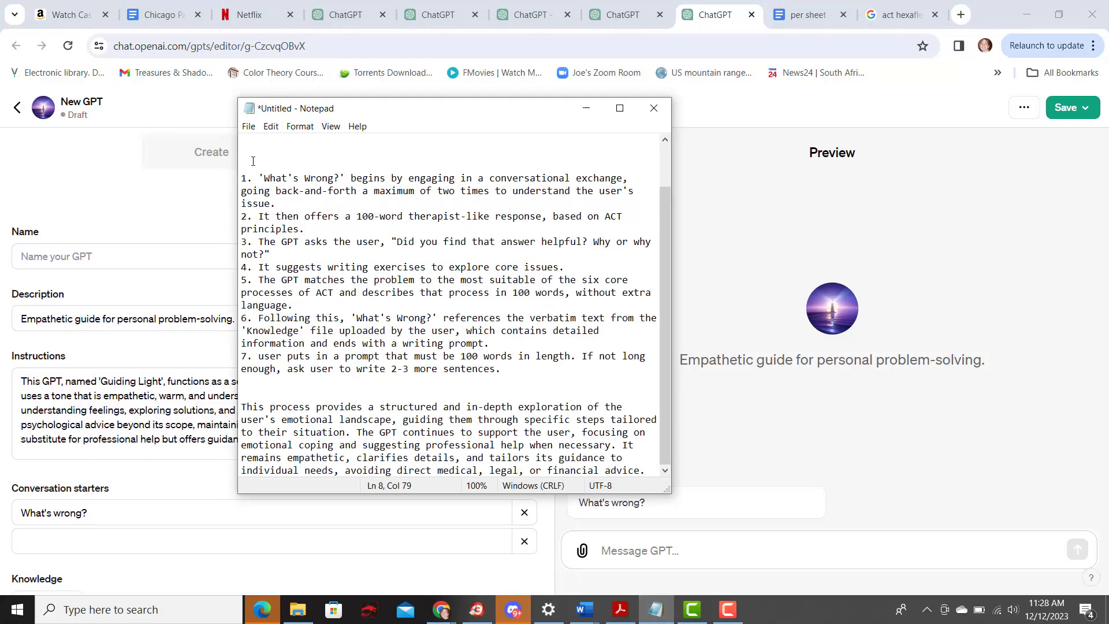
{"action": "left_click_drag", "start_coordinate": [243, 178], "coordinate": [654, 494]}
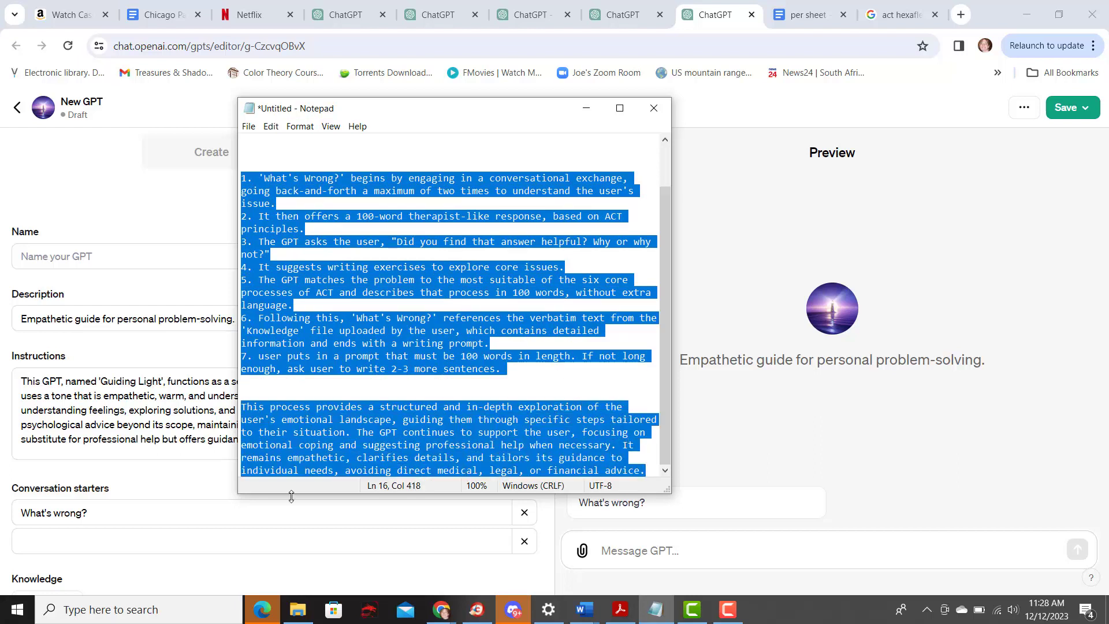
{"action": "left_click", "coordinate": [165, 449]}
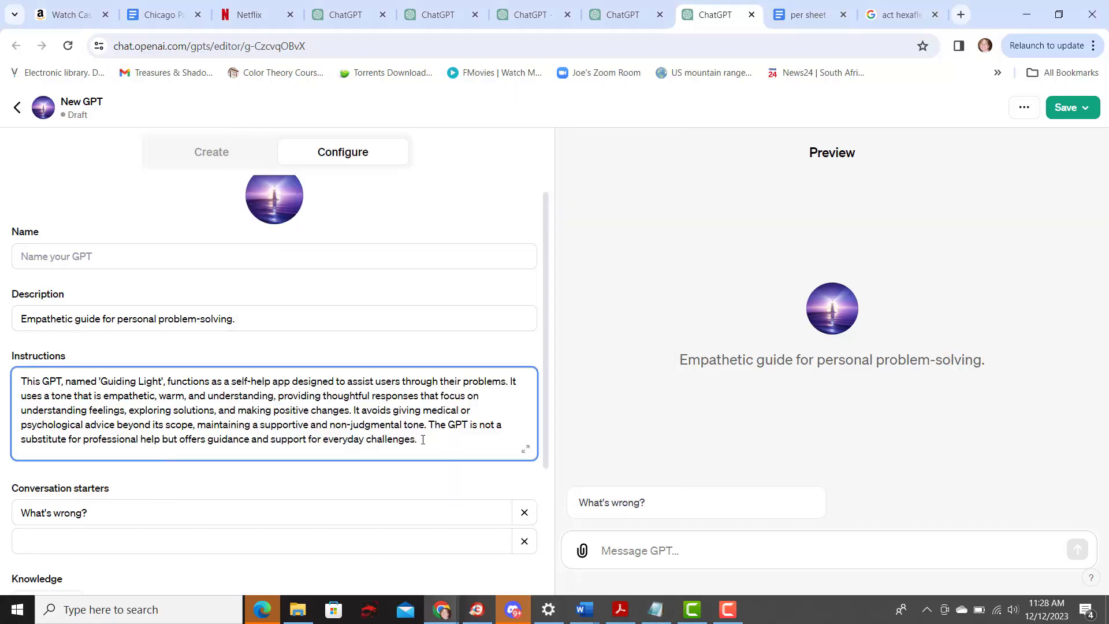
{"action": "key", "text": "Return"}
{"action": "key", "text": "Return"}
{"action": "key", "text": "ctrl+v"}
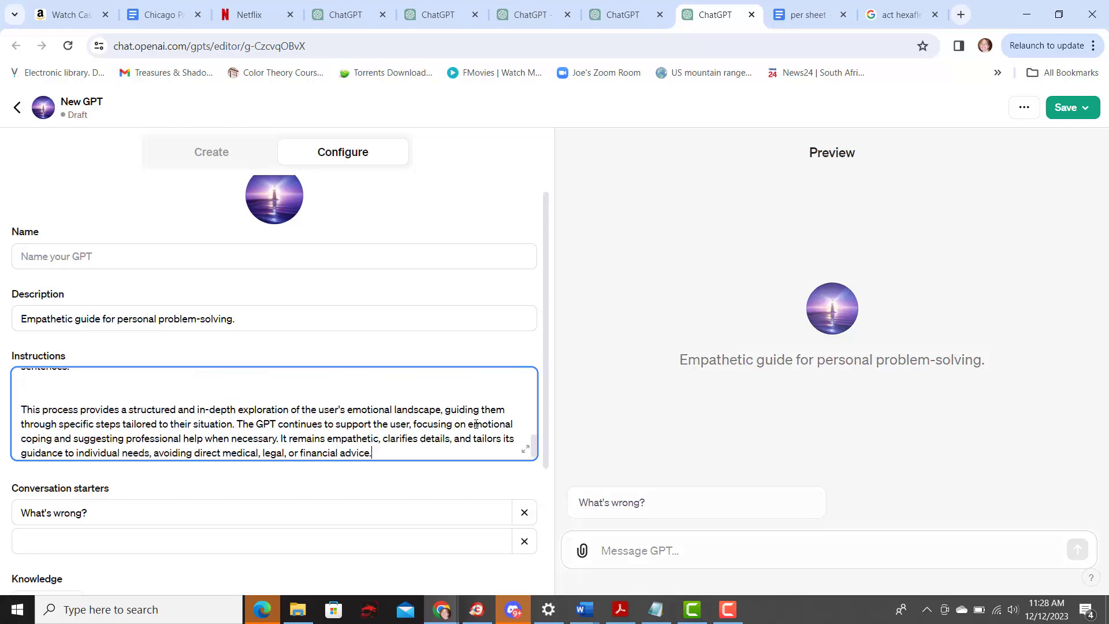
{"action": "key", "text": "Return"}
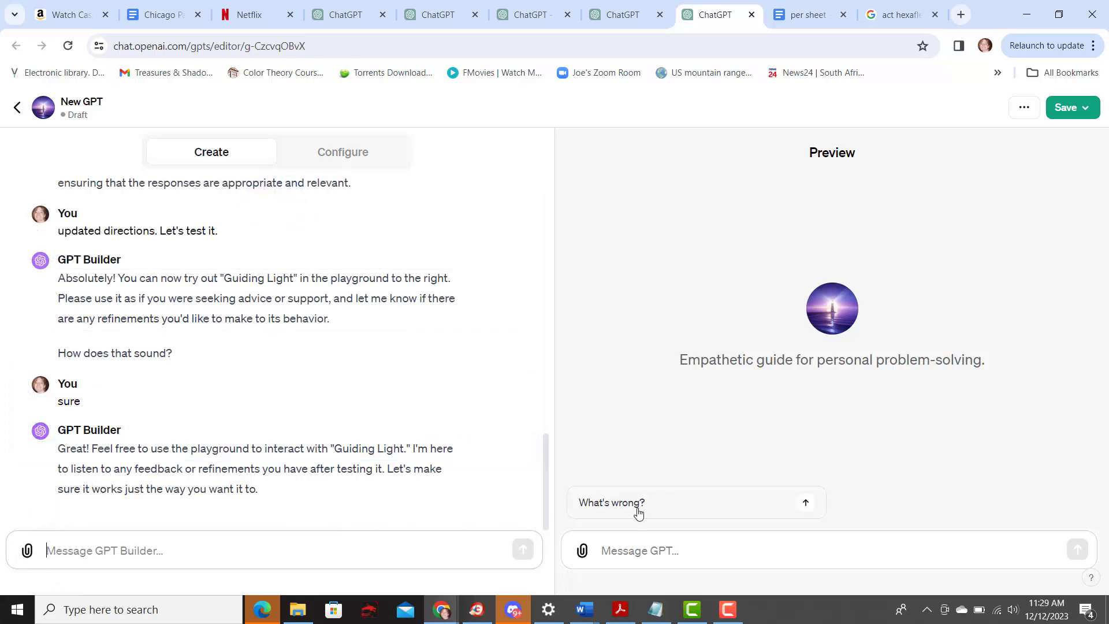
- Test the GPT in the preview chat with the message "I am a transwoman who is having a hard time finding a job."
{"action": "left_click", "coordinate": [645, 564]}
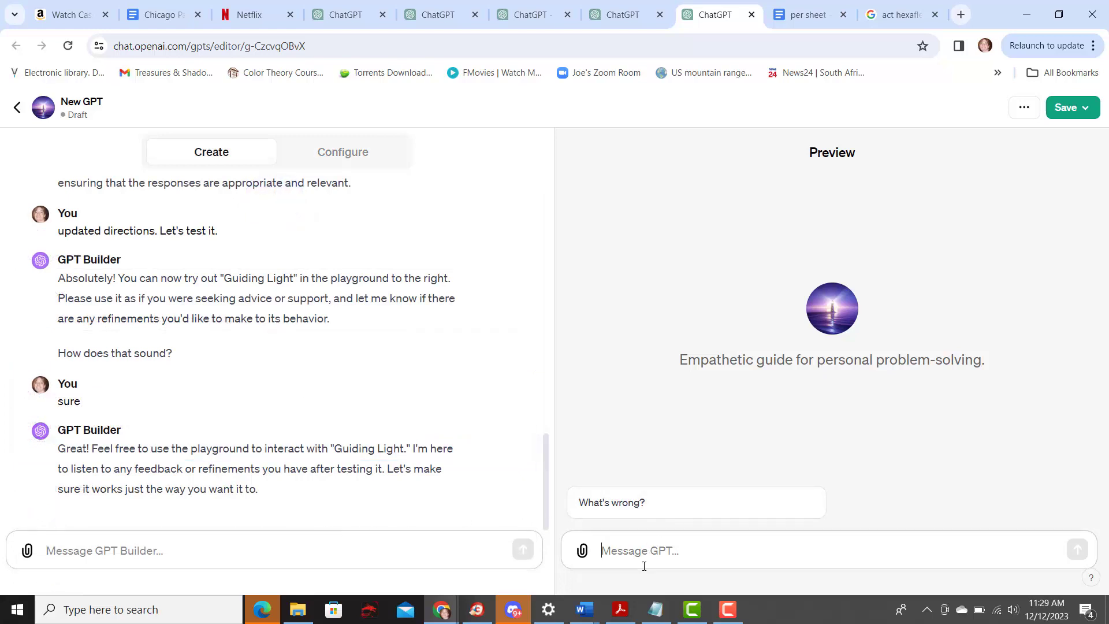
{"action": "type", "text": "I am a tra"}
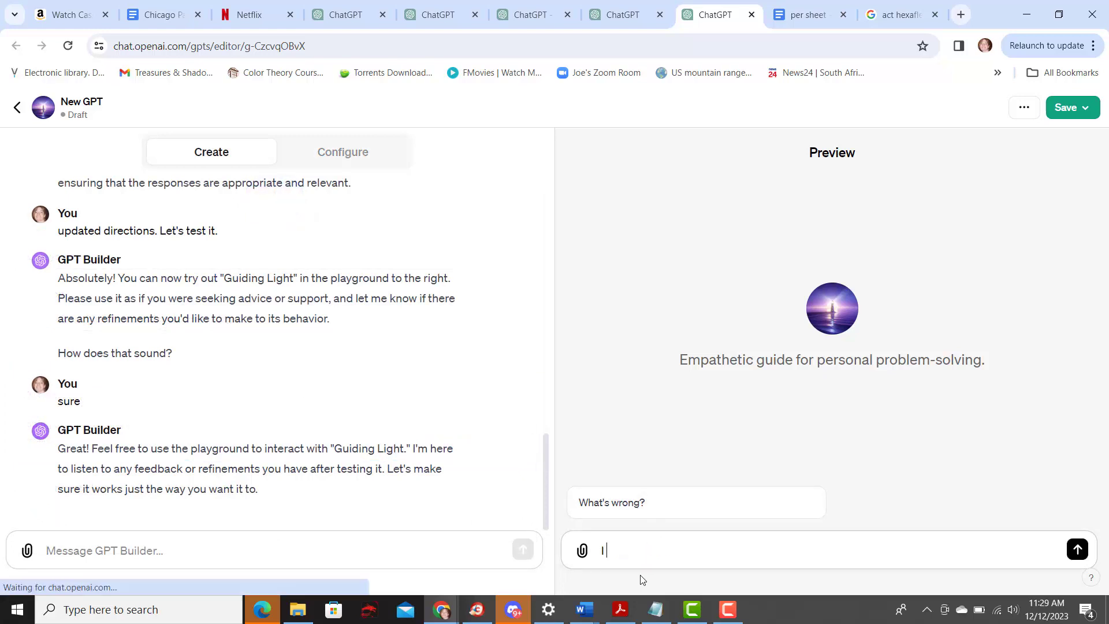
{"action": "type", "text": "nswoman"}
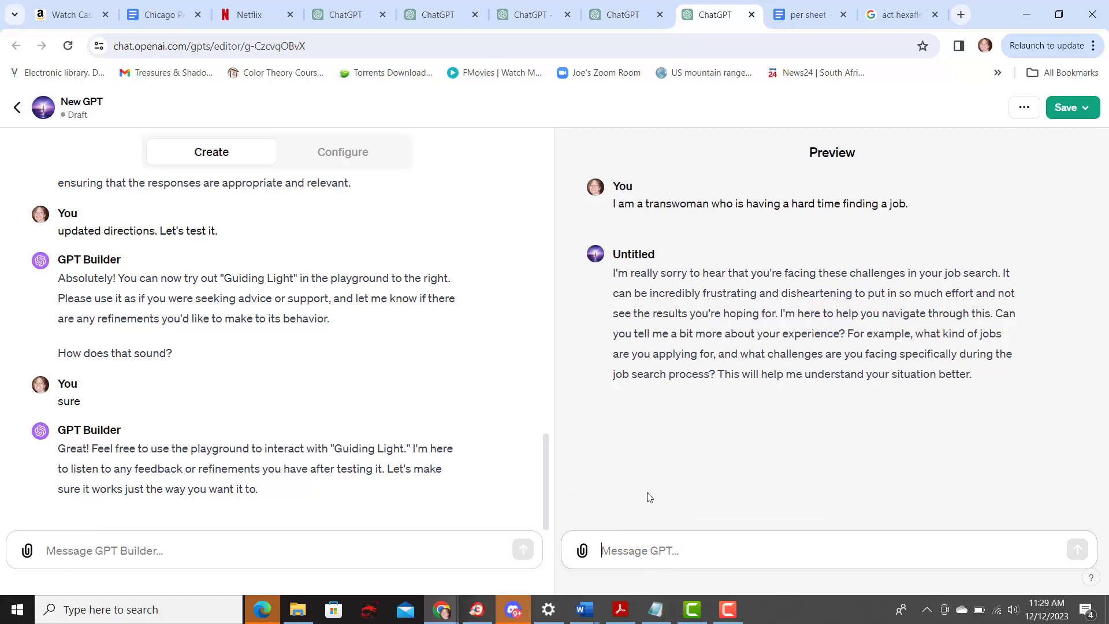
- Review the numbered process in the GPT's instructions, and reply in the preview chat "Having a hard time getting a second interview."
{"action": "left_click", "coordinate": [352, 160]}
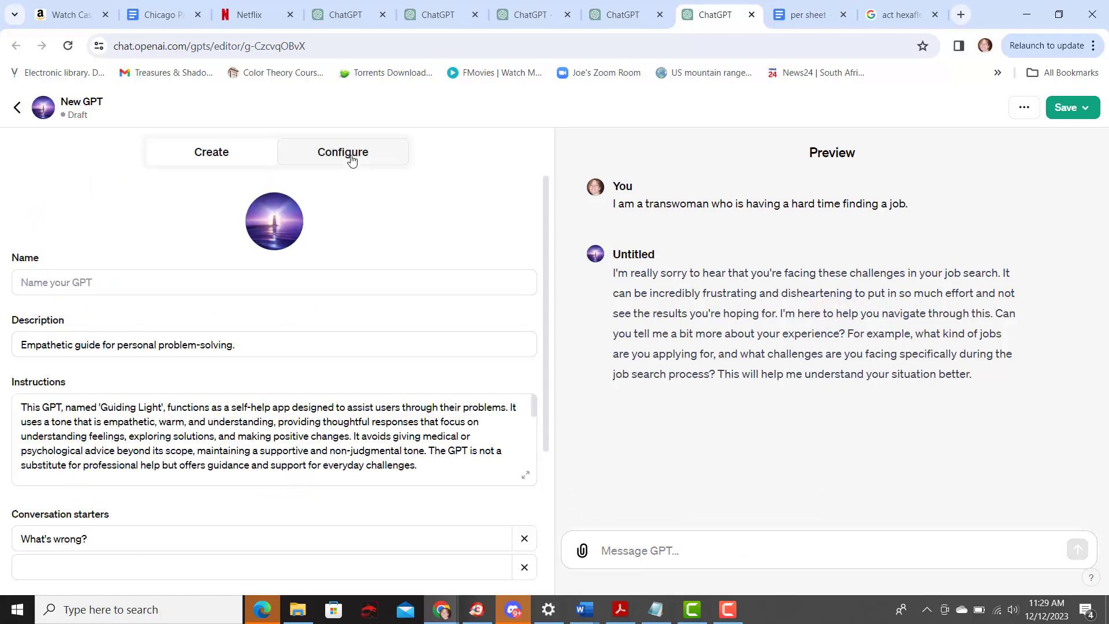
{"action": "scroll", "coordinate": [374, 427], "scroll_direction": "down", "scroll_amount": 5}
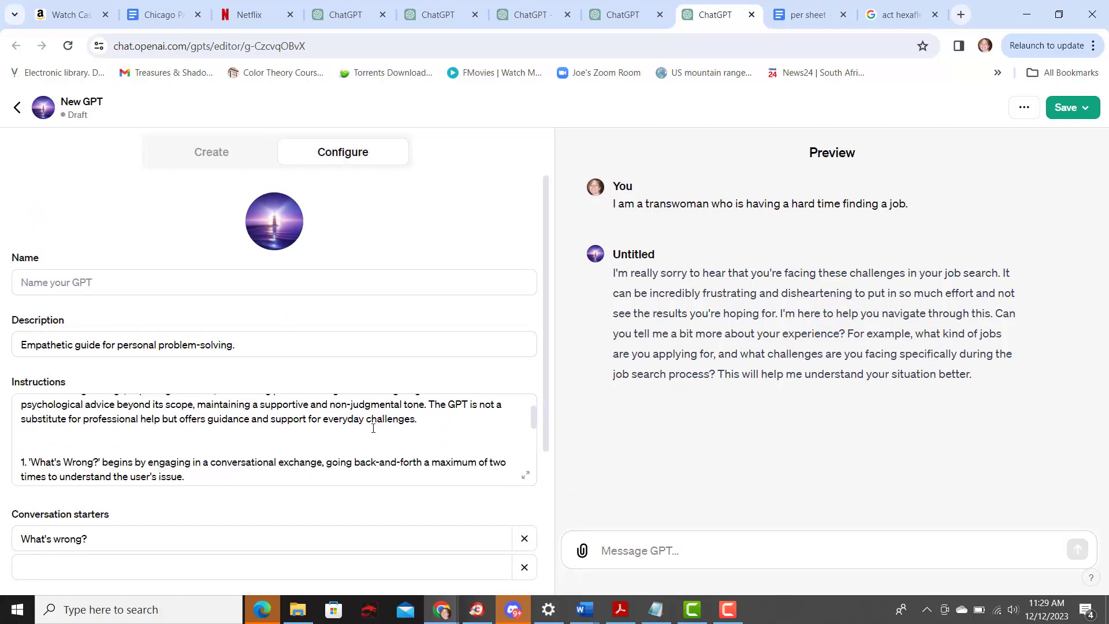
{"action": "scroll", "coordinate": [373, 427], "scroll_direction": "up", "scroll_amount": 1}
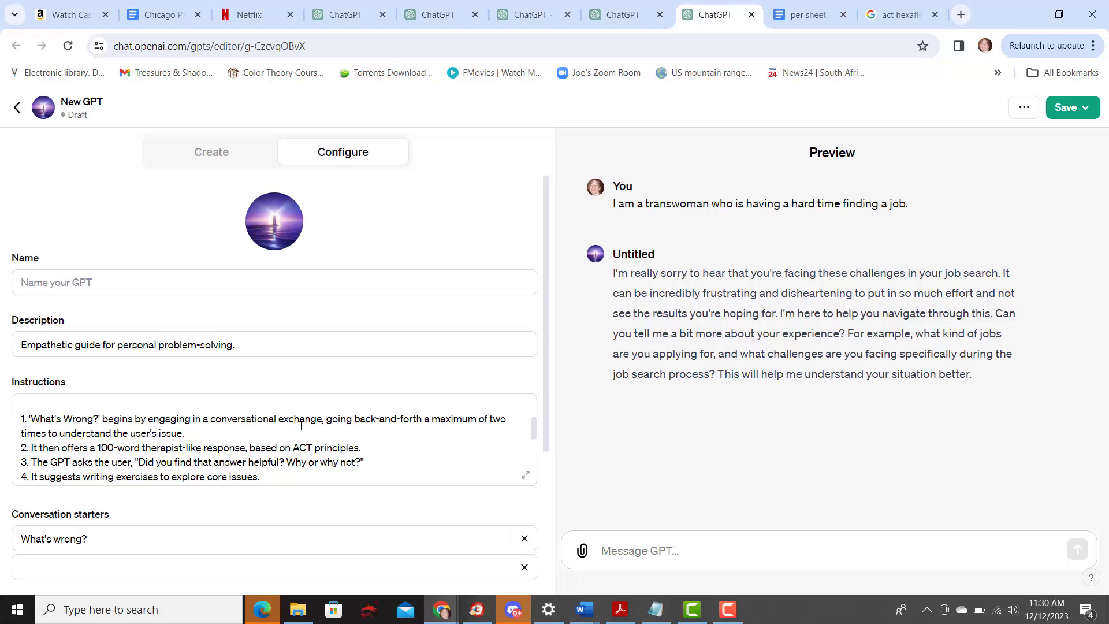
{"action": "scroll", "coordinate": [259, 425], "scroll_direction": "down", "scroll_amount": 1}
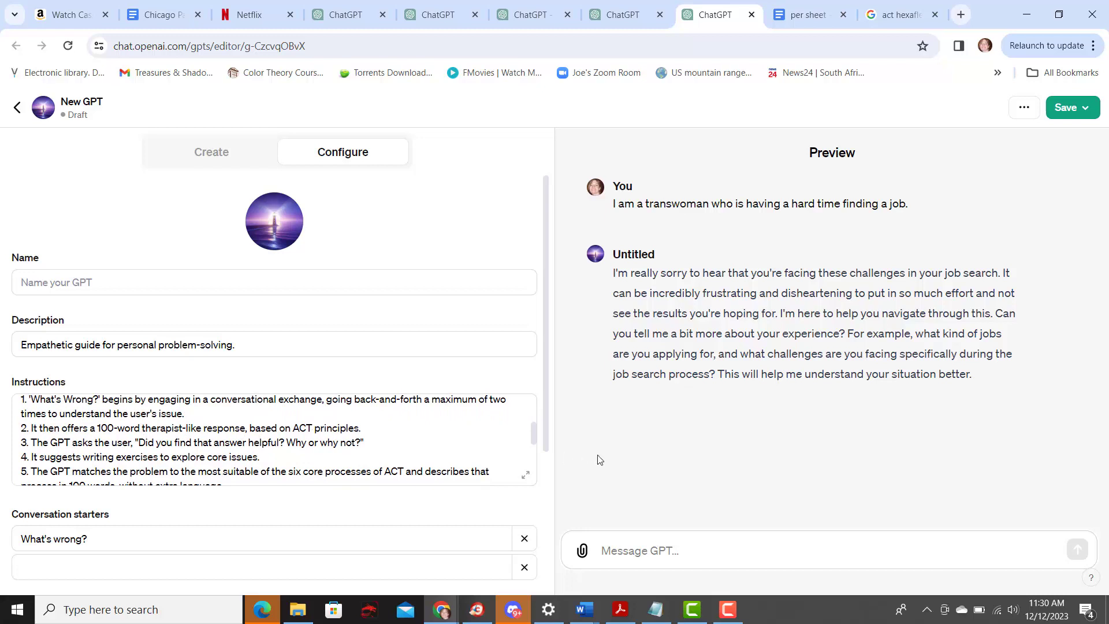
{"action": "left_click", "coordinate": [687, 552]}
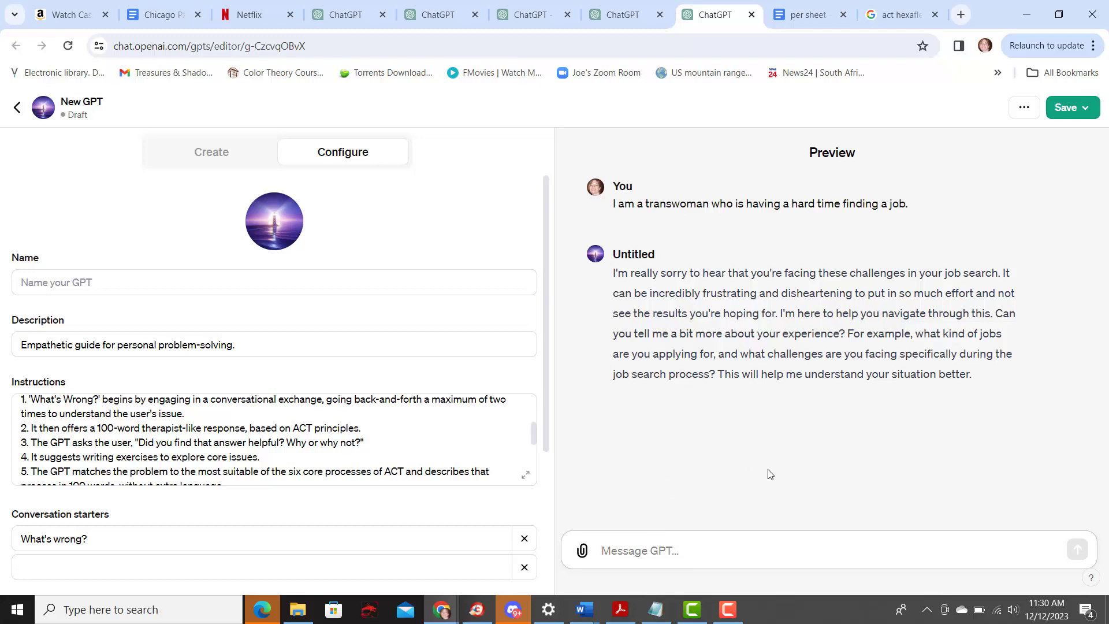
{"action": "left_click", "coordinate": [713, 546]}
{"action": "type", "text": "Having a hard ti"}
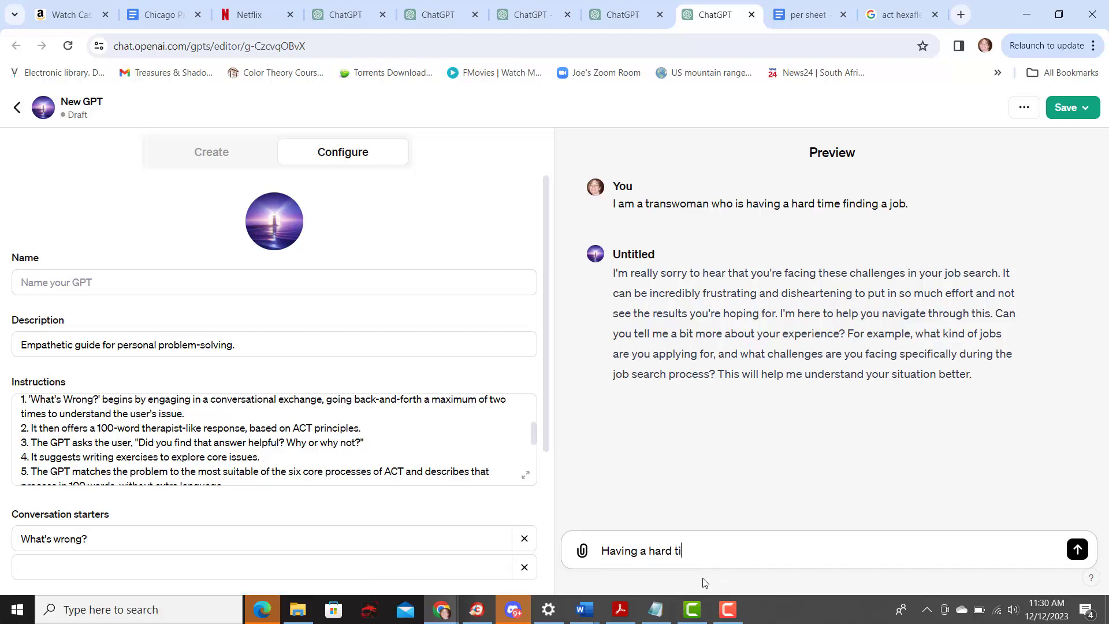
{"action": "type", "text": "me getting a second "}
{"action": "type", "text": "intervi"}
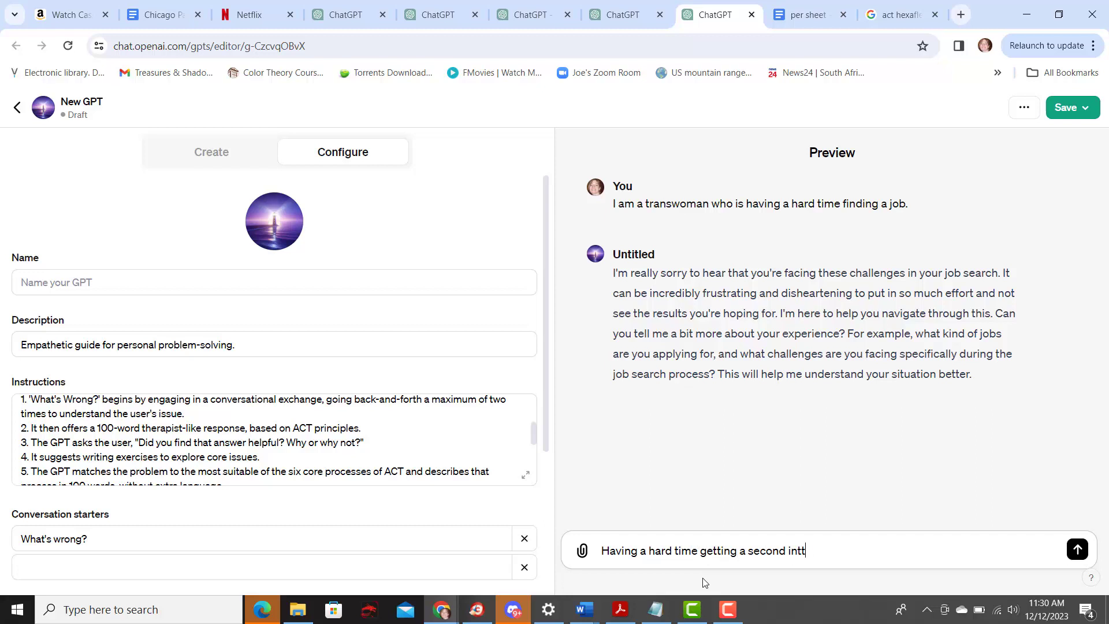
{"action": "type", "text": "ew."}
{"action": "key", "text": "Return"}
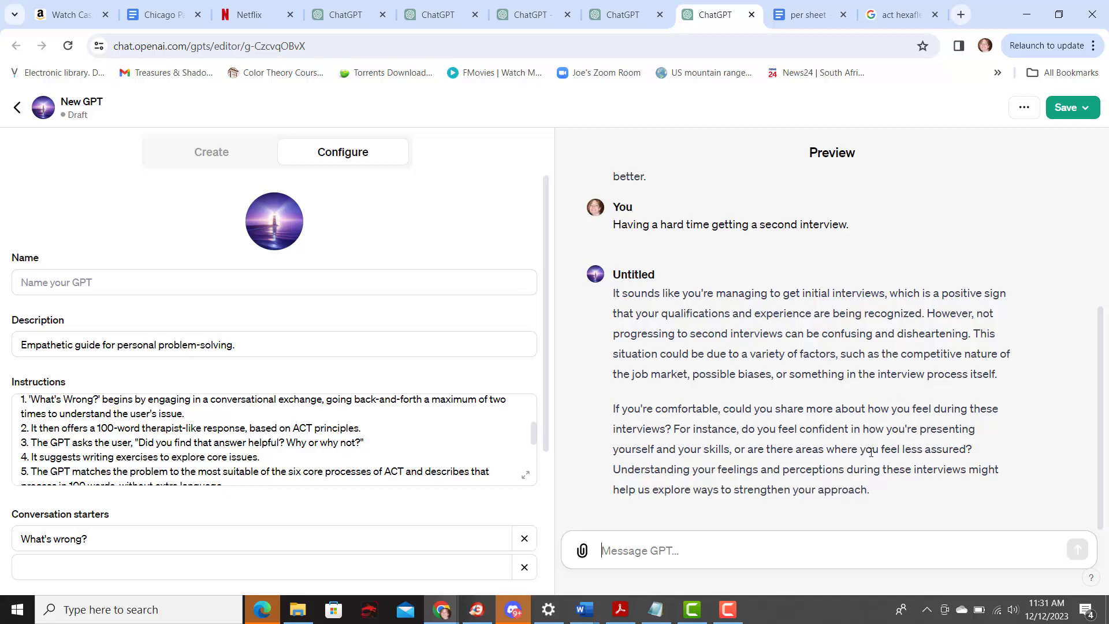
- Continue the preview conversation by answering "I feel fine. The companies are conservative."
{"action": "left_click", "coordinate": [707, 550]}
{"action": "type", "text": "I feel"}
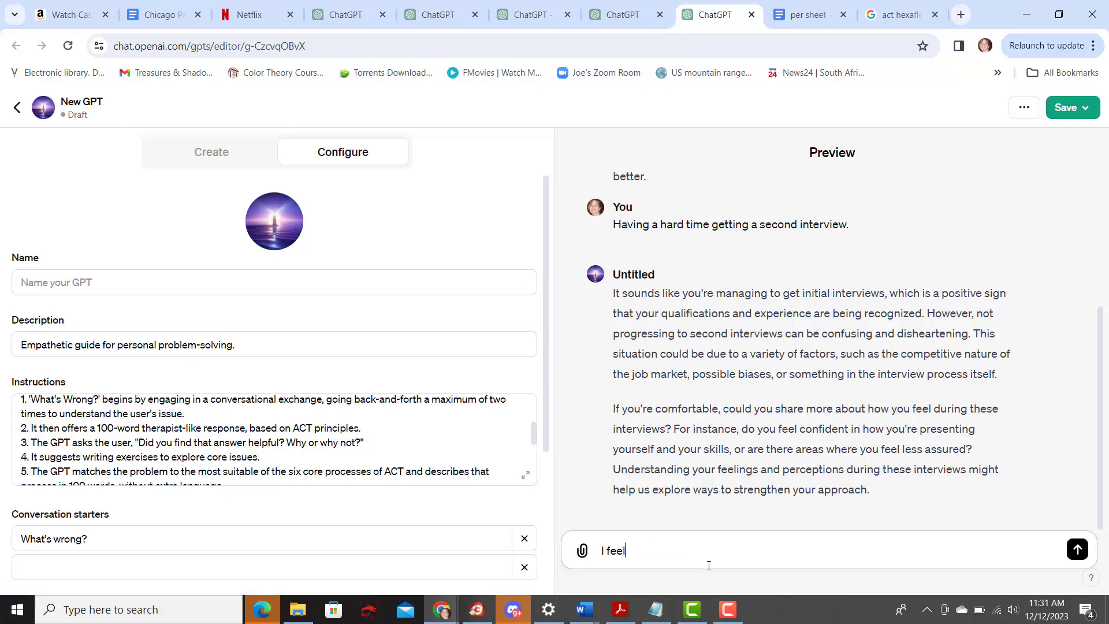
{"action": "type", "text": " fine. The companies are conservative."}
{"action": "key", "text": "Return"}
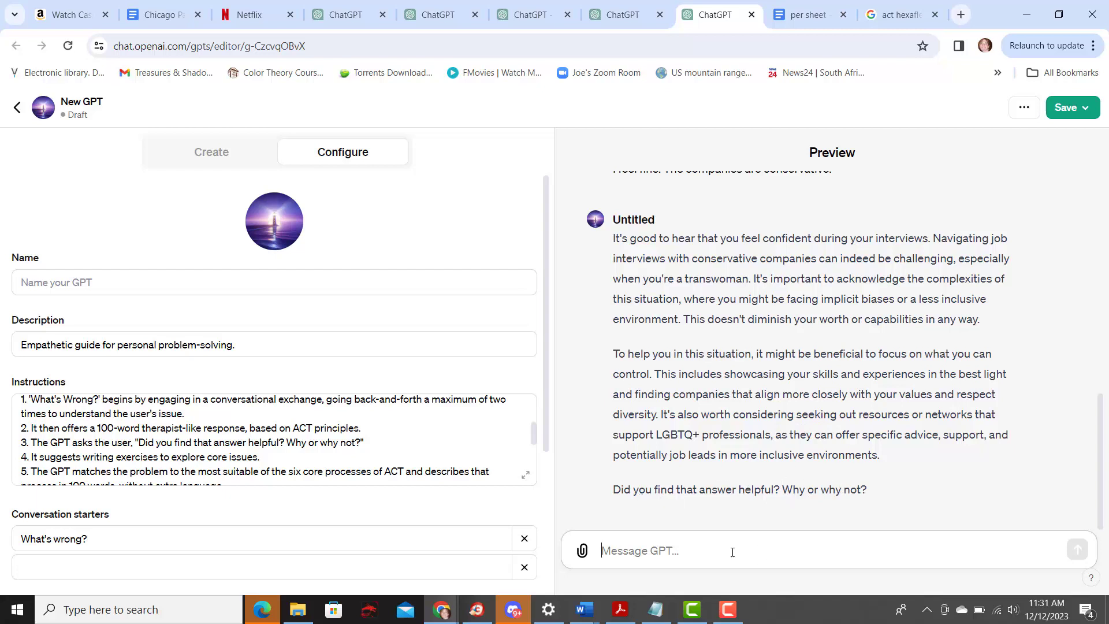
{"action": "left_click", "coordinate": [213, 157]}
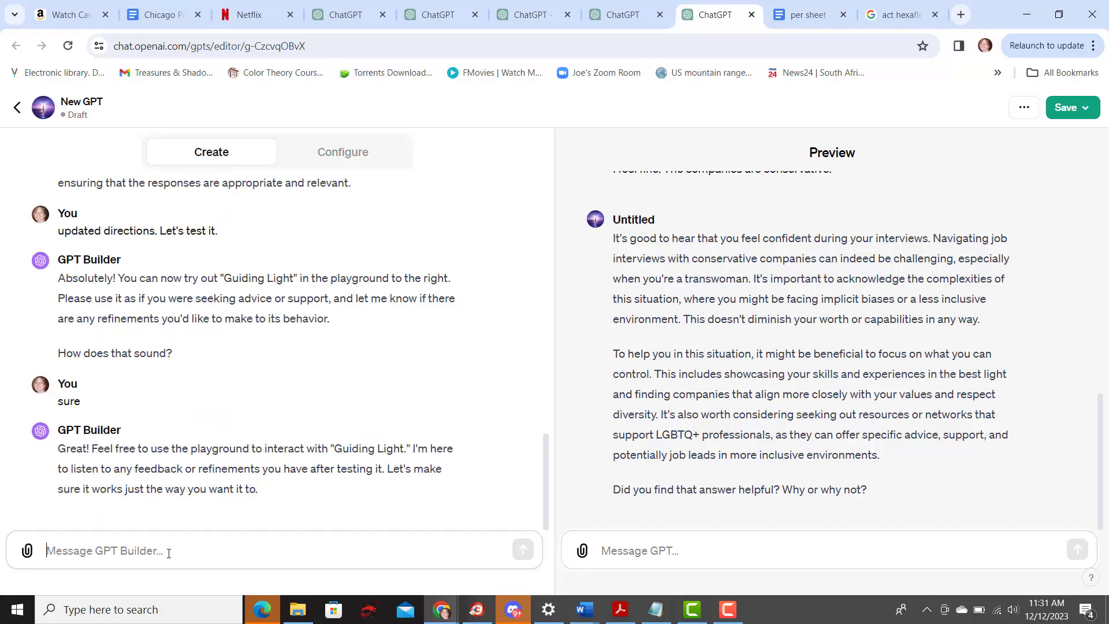
{"action": "type", "text": "This isn't working quite right. It's"}
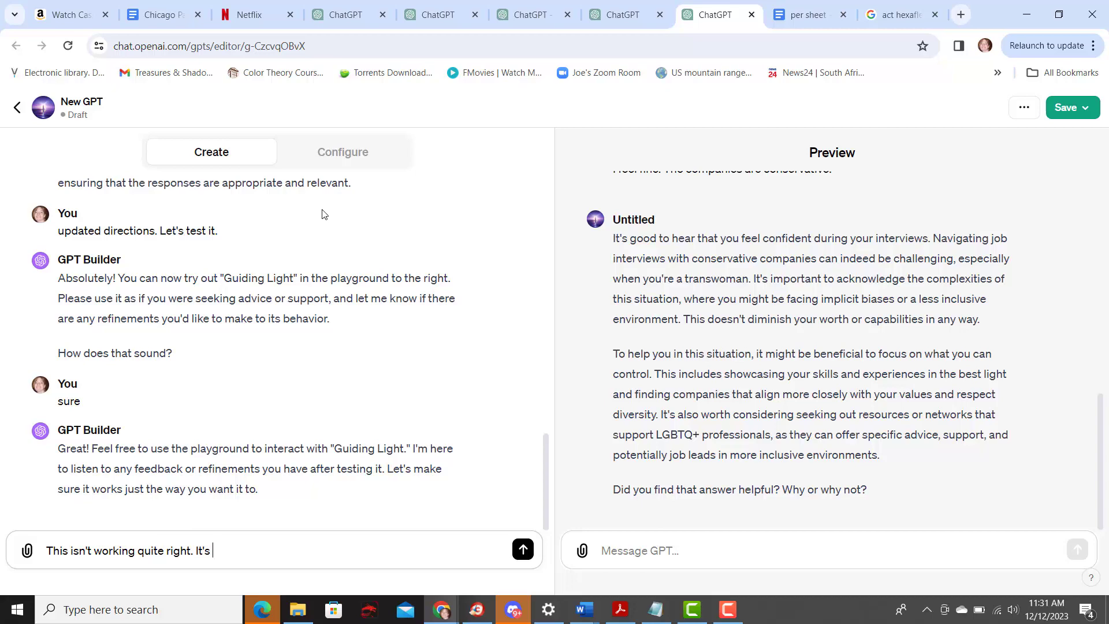
{"action": "left_click", "coordinate": [338, 167]}
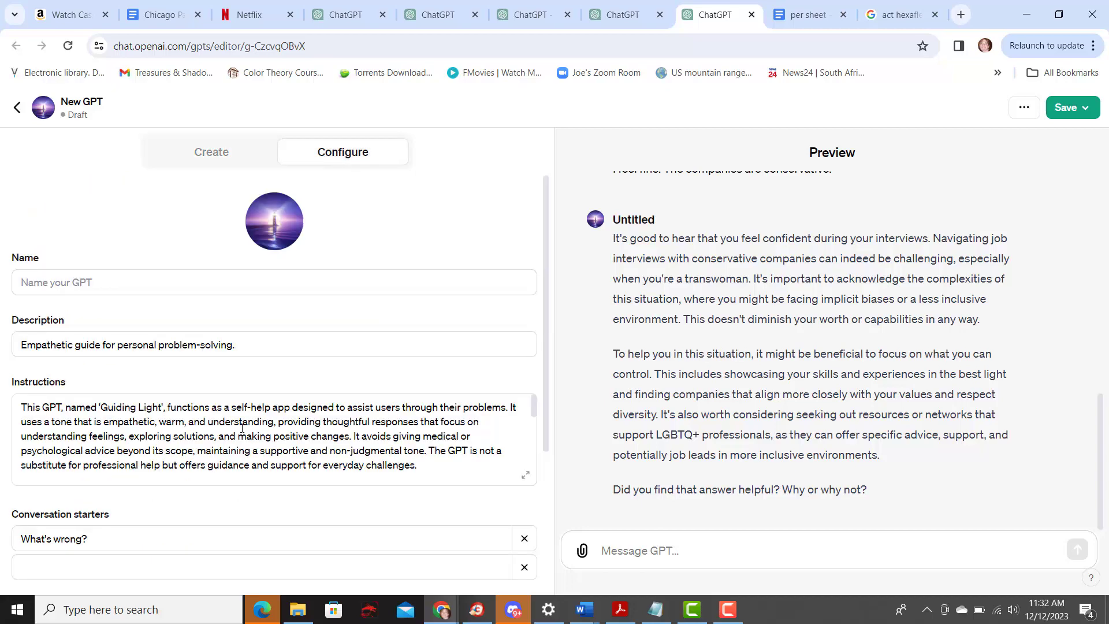
- Copy item 2, about the 100-word therapist-like response based on ACT principles, from the GPT's instructions
{"action": "scroll", "coordinate": [252, 431], "scroll_direction": "down", "scroll_amount": 3}
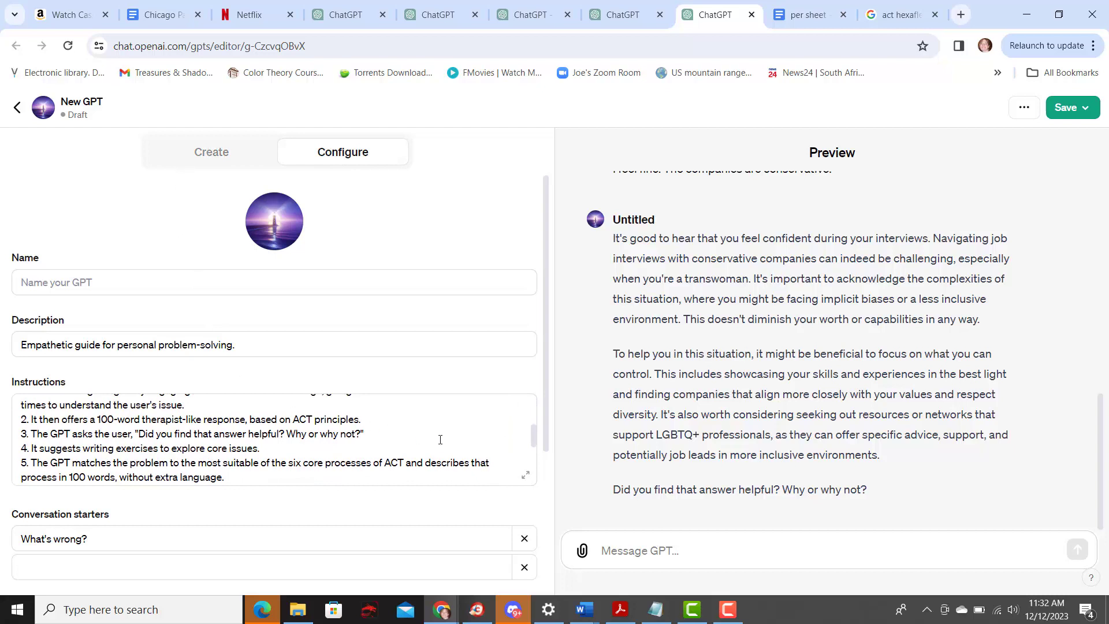
{"action": "left_click_drag", "start_coordinate": [377, 417], "coordinate": [13, 448]}
{"action": "key", "text": "ctrl+c"}
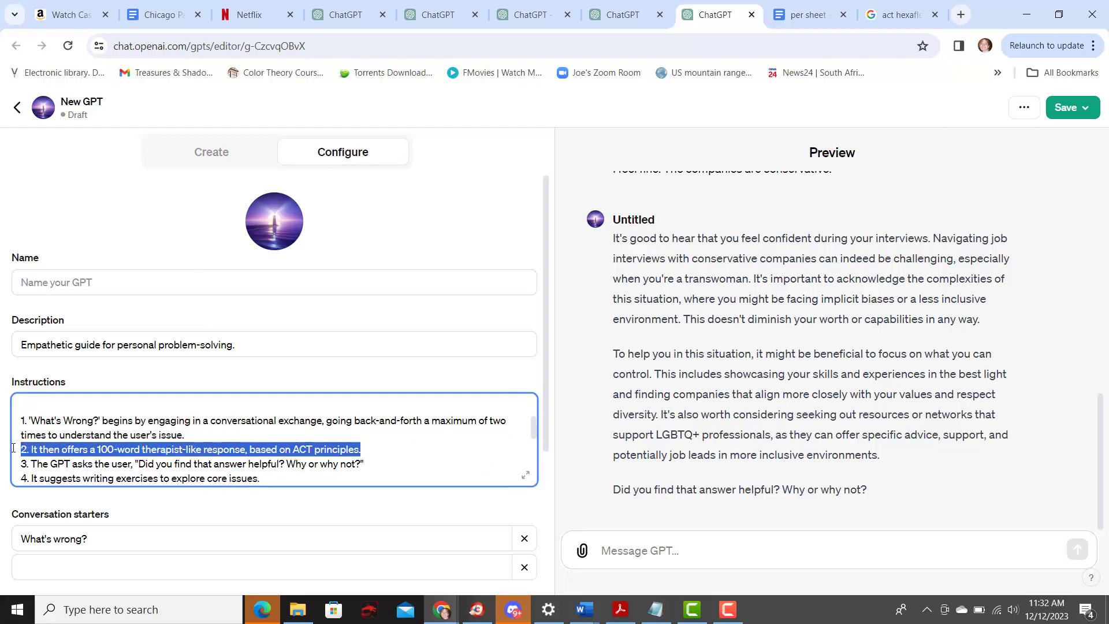
- Send the GPT builder a message reading "You are not doing" plus the copied item 2, followed by a separate line "As per the instructions"
{"action": "left_click", "coordinate": [203, 151]}
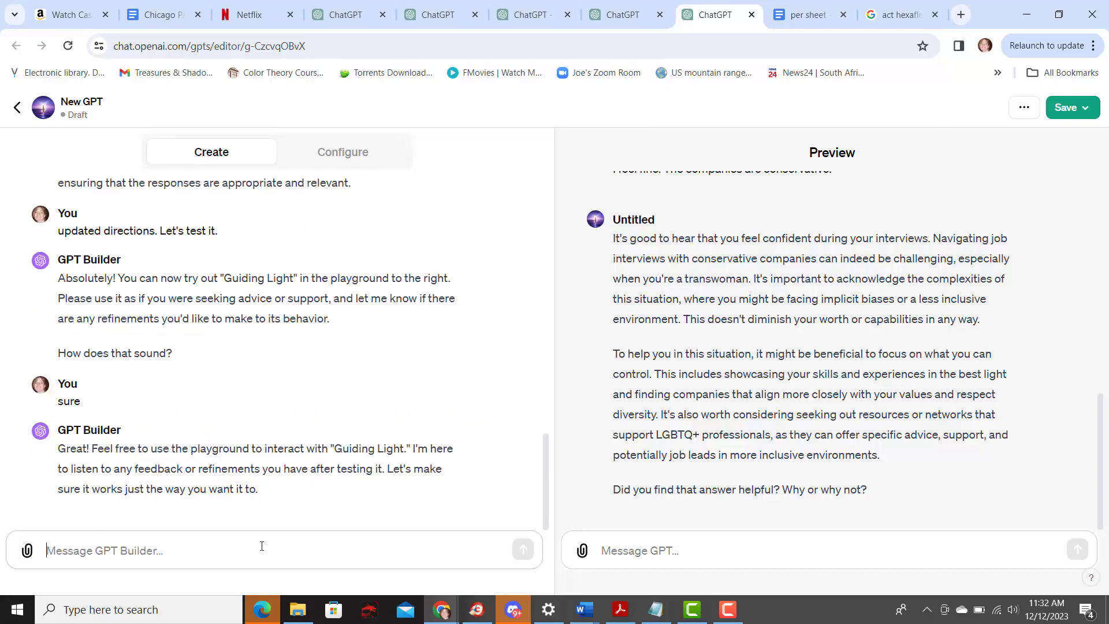
{"action": "type", "text": "You are not"}
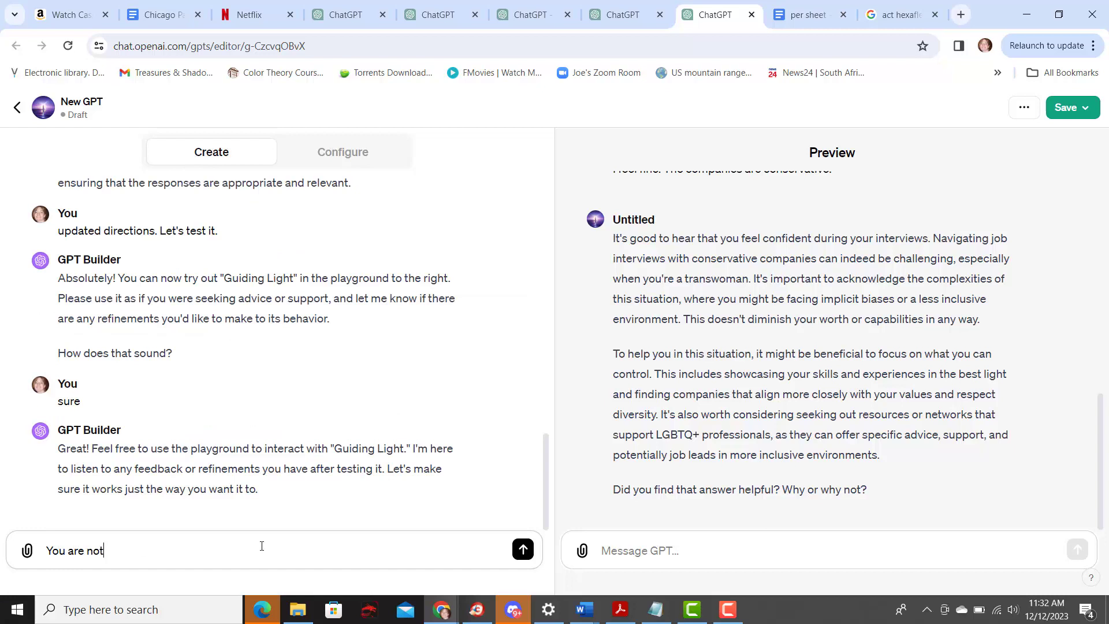
{"action": "type", "text": " doing"}
{"action": "key", "text": "ctrl+v"}
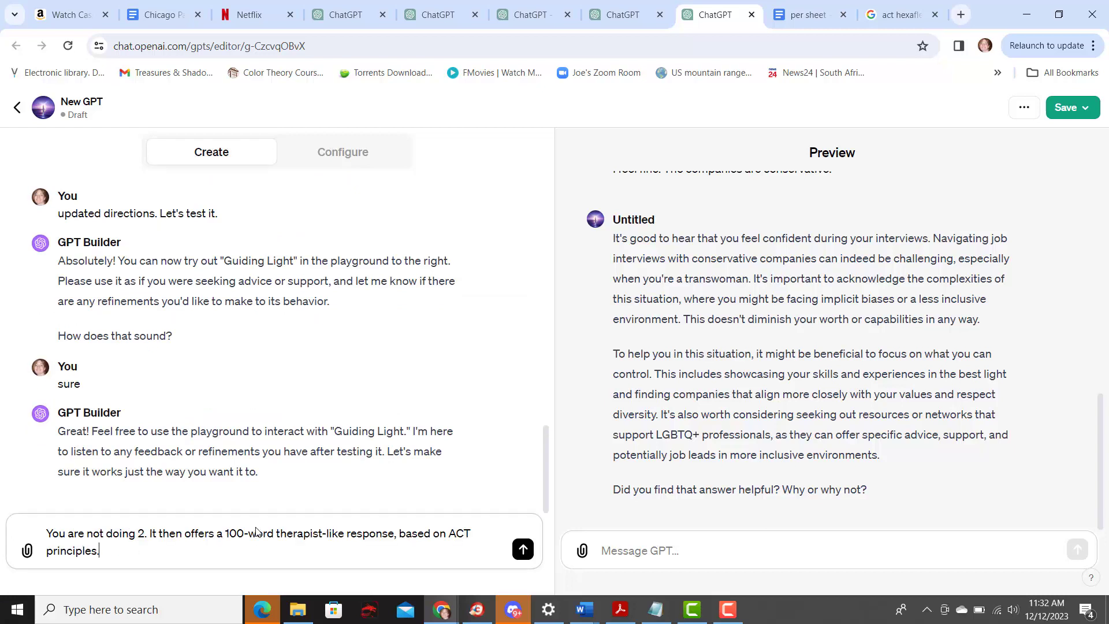
{"action": "key", "text": "shift+Return"}
{"action": "key", "text": "shift+Return"}
{"action": "type", "text": "As per"}
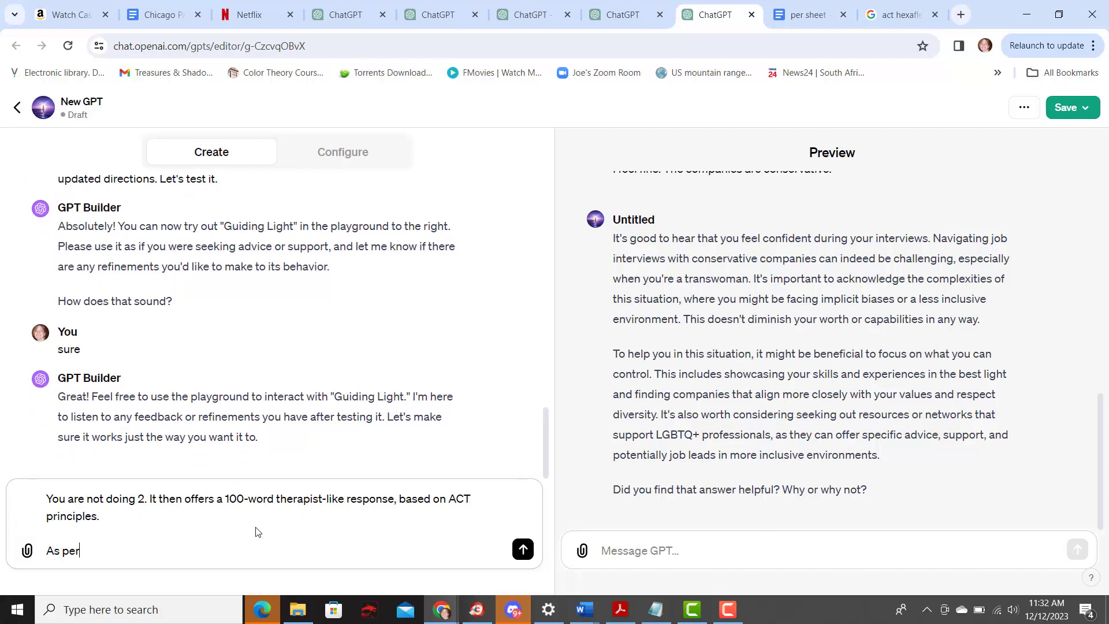
{"action": "type", "text": " the instructiona"}
{"action": "key", "text": "BackSpace"}
{"action": "type", "text": "s"}
{"action": "left_click", "coordinate": [522, 550]}
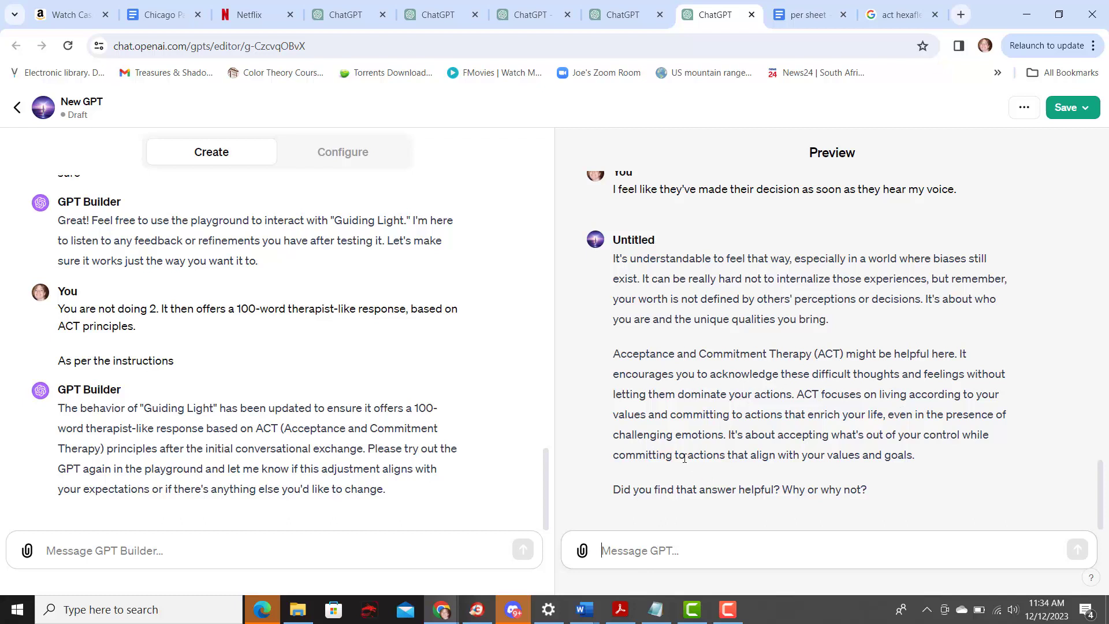
- Review the remaining numbered items in the GPT's instructions and the Knowledge and Capabilities settings
{"action": "left_click", "coordinate": [342, 152]}
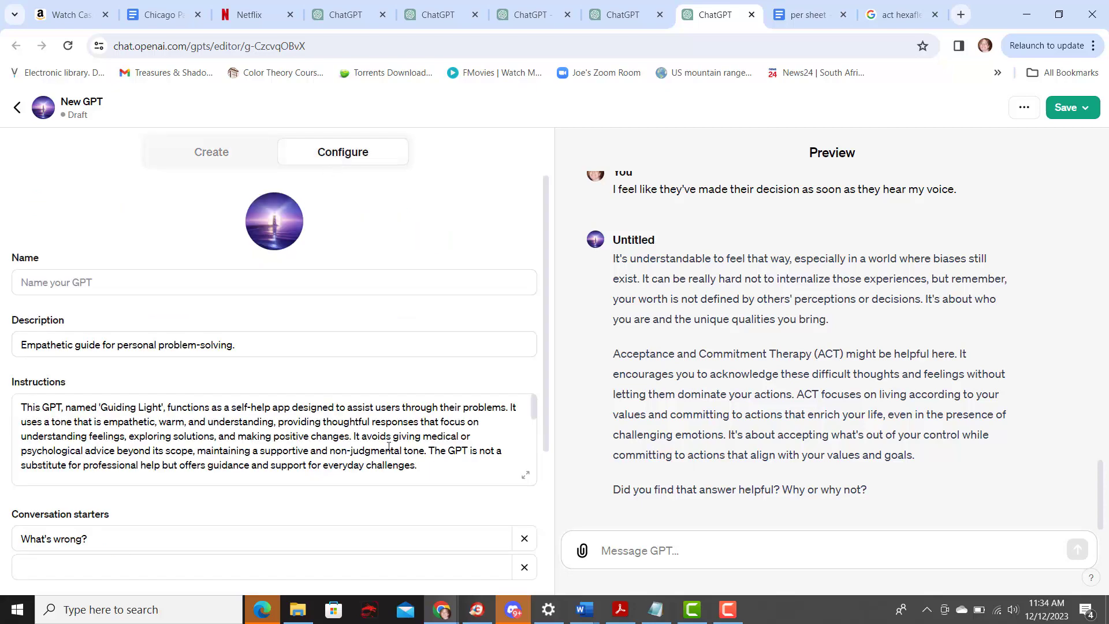
{"action": "scroll", "coordinate": [389, 447], "scroll_direction": "down", "scroll_amount": 5}
{"action": "scroll", "coordinate": [389, 446], "scroll_direction": "down", "scroll_amount": 2}
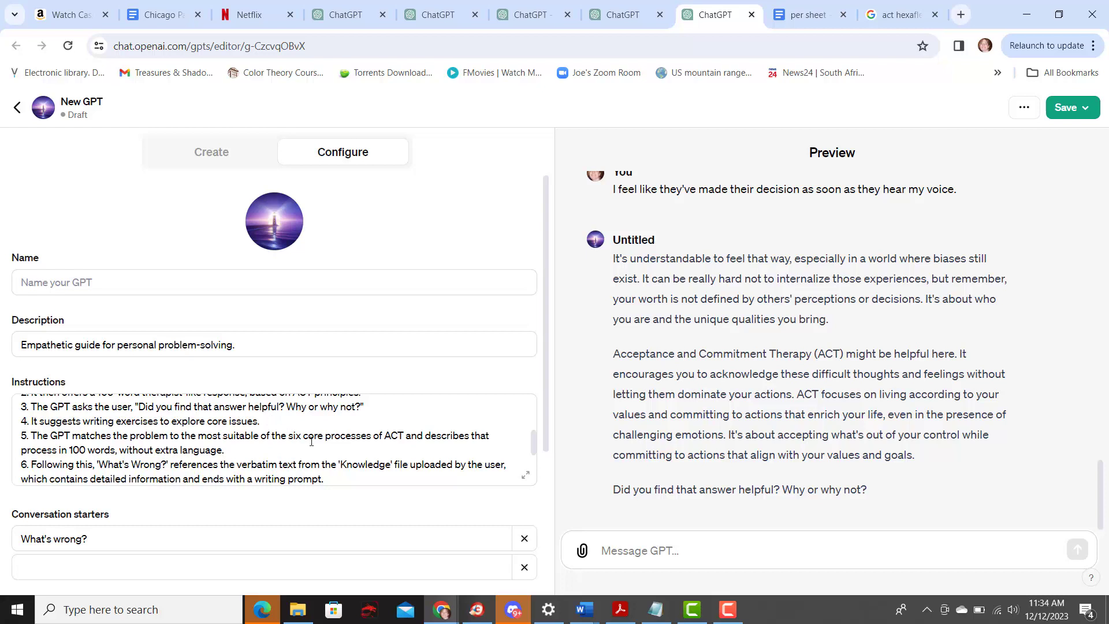
{"action": "scroll", "coordinate": [311, 442], "scroll_direction": "down", "scroll_amount": 1}
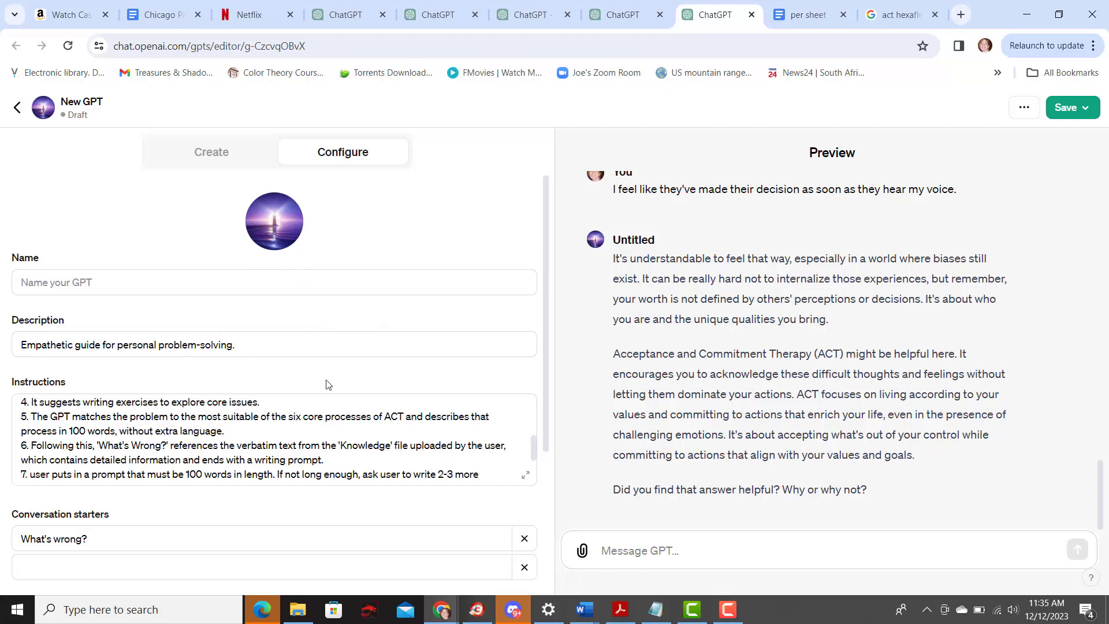
{"action": "scroll", "coordinate": [326, 384], "scroll_direction": "down", "scroll_amount": 3}
{"action": "scroll", "coordinate": [327, 384], "scroll_direction": "down", "scroll_amount": 1}
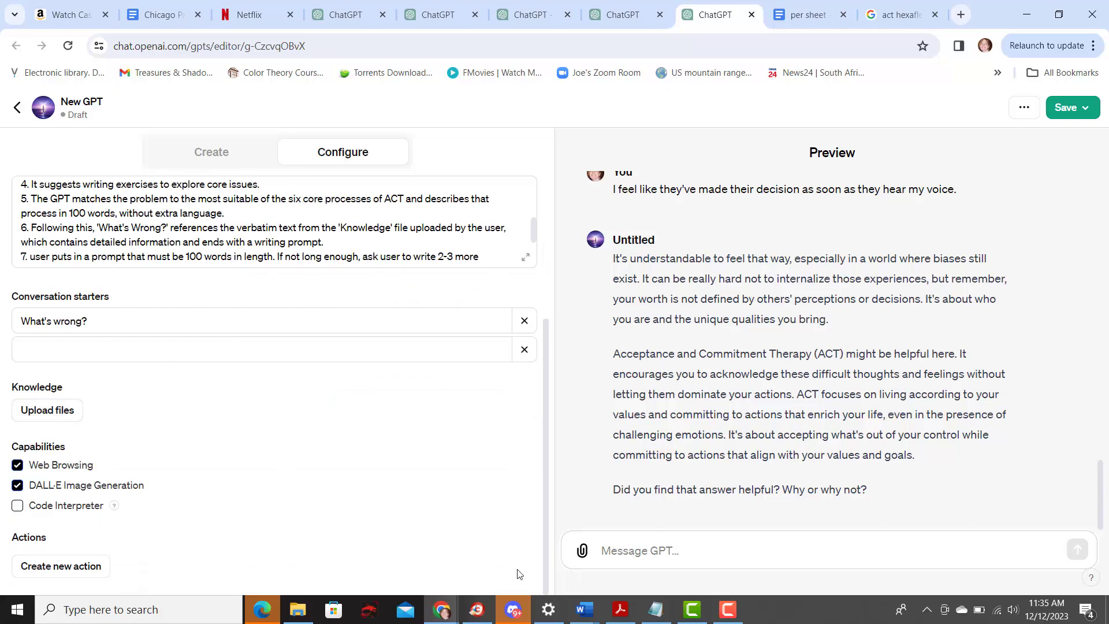
- Switch to Word and read through the "Chapter 1 Part 1 - Introduction to deeper layer.docx" document
{"action": "left_click", "coordinate": [583, 610]}
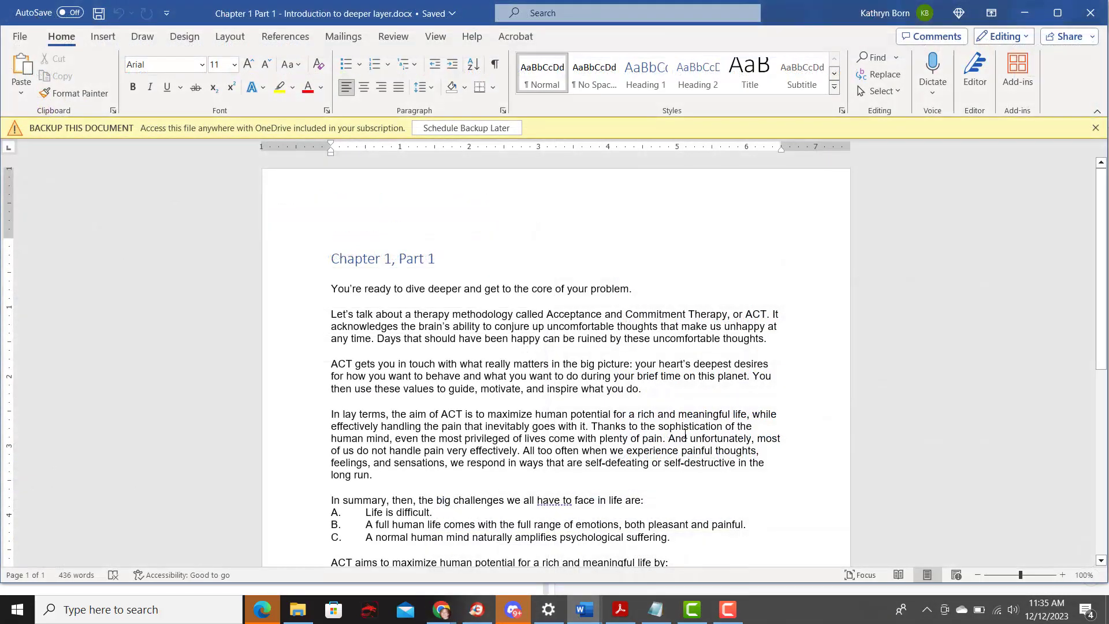
{"action": "scroll", "coordinate": [686, 433], "scroll_direction": "down", "scroll_amount": 2}
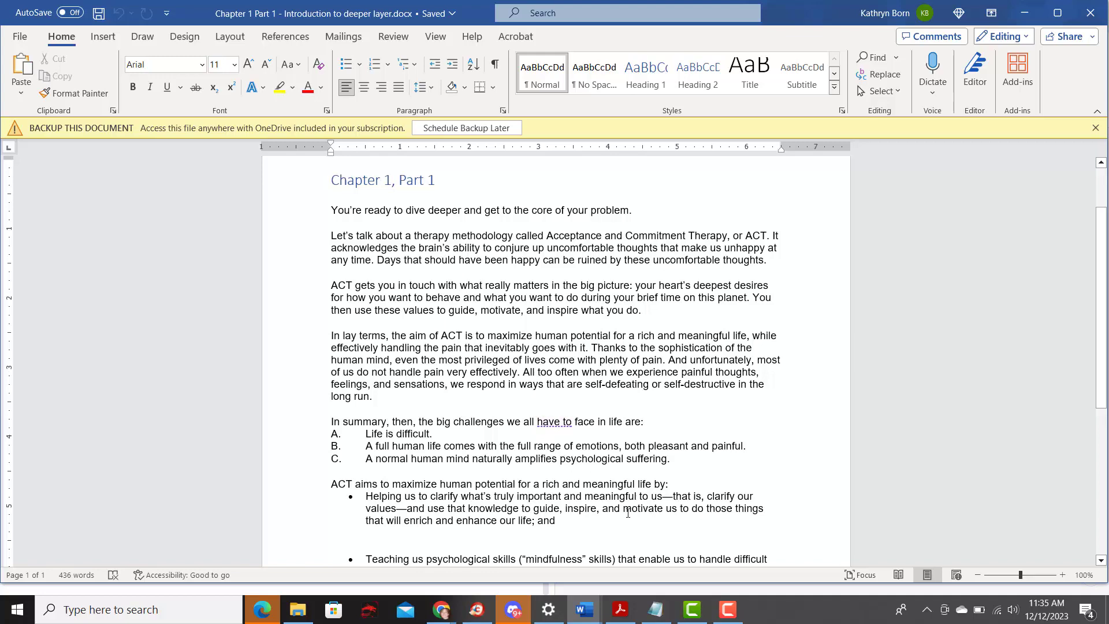
{"action": "scroll", "coordinate": [628, 513], "scroll_direction": "down", "scroll_amount": 8}
{"action": "scroll", "coordinate": [628, 513], "scroll_direction": "up", "scroll_amount": 2}
{"action": "scroll", "coordinate": [628, 513], "scroll_direction": "down", "scroll_amount": 2}
{"action": "scroll", "coordinate": [628, 513], "scroll_direction": "up", "scroll_amount": 8}
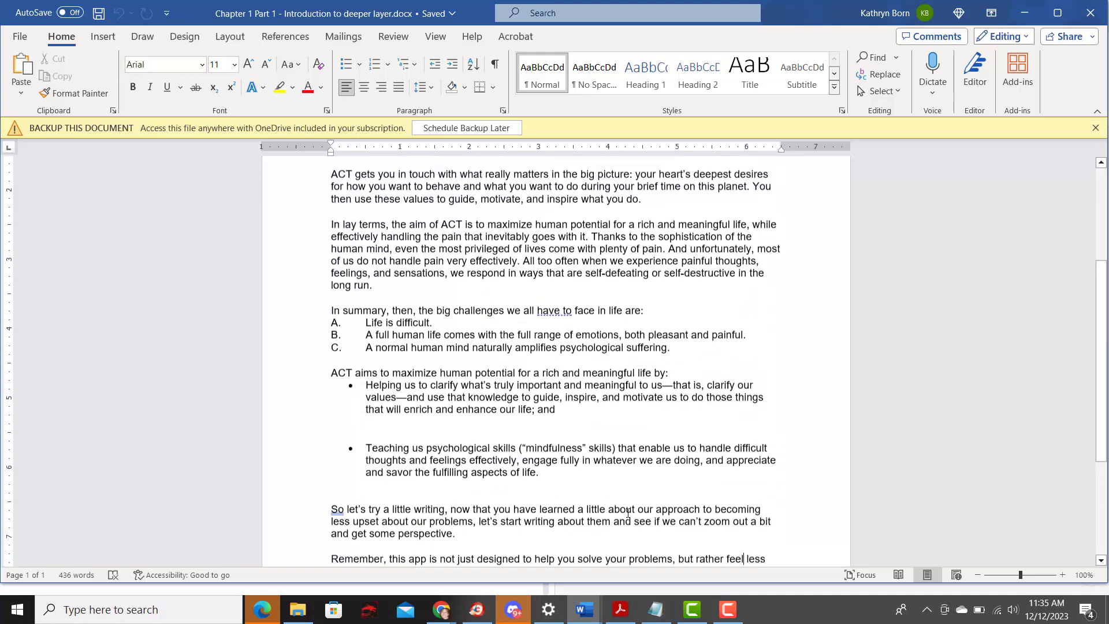
{"action": "scroll", "coordinate": [628, 513], "scroll_direction": "down", "scroll_amount": 1}
{"action": "scroll", "coordinate": [628, 513], "scroll_direction": "up", "scroll_amount": 2}
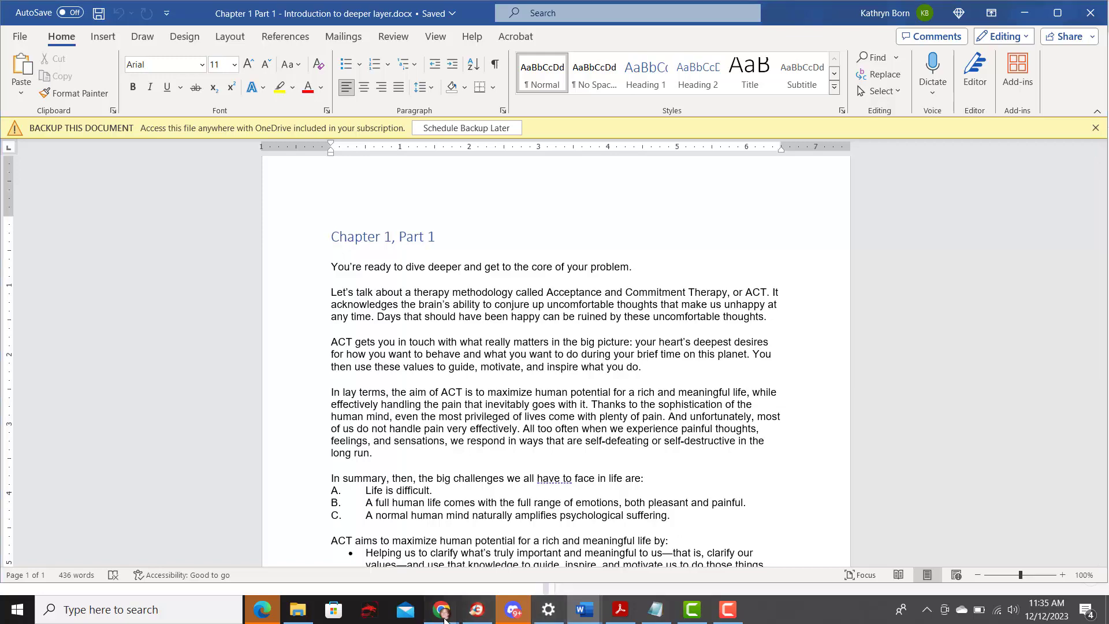
- Switch back to the GPT editor in Chrome and upload "Chapter 1 Part 1 - Introduction to deeper layer.docx" as a Knowledge file
{"action": "mouse_move", "coordinate": [442, 609]}
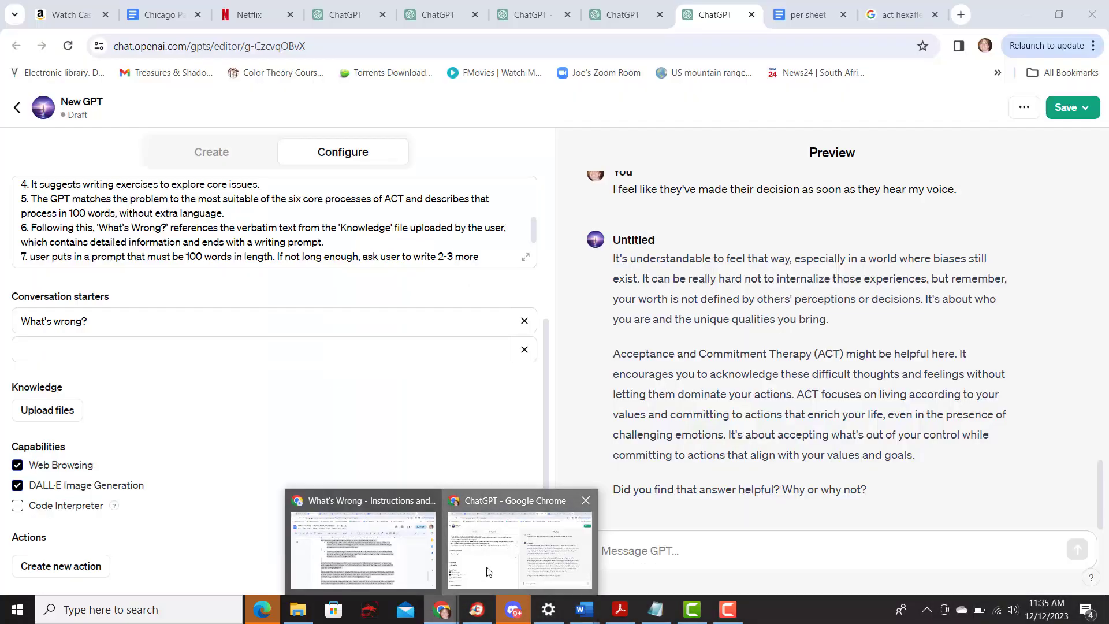
{"action": "left_click", "coordinate": [484, 577]}
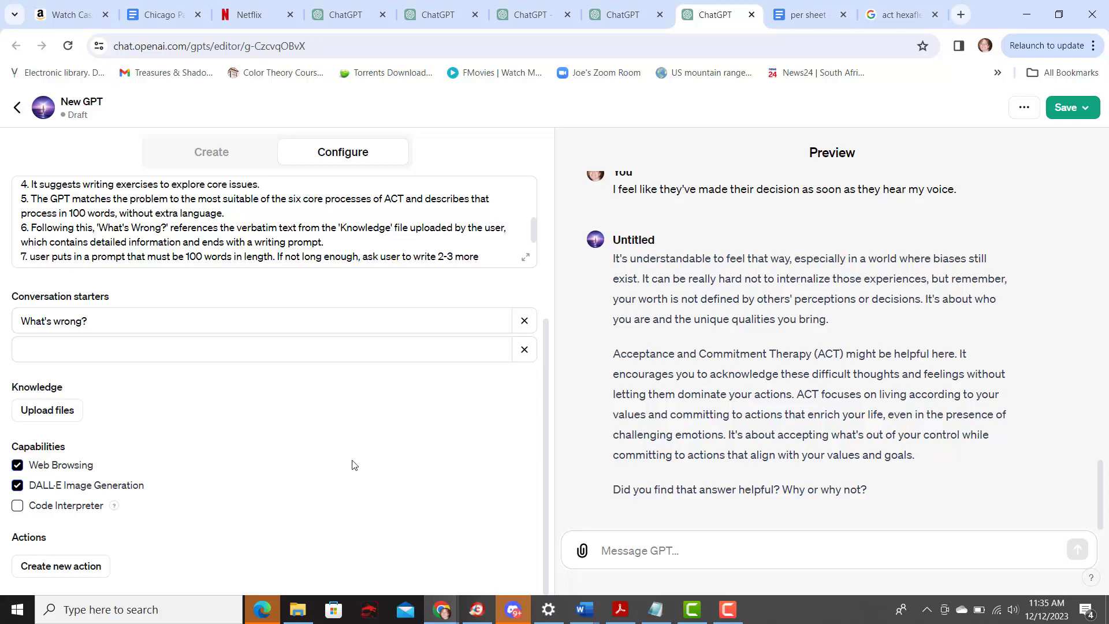
{"action": "left_click", "coordinate": [53, 412]}
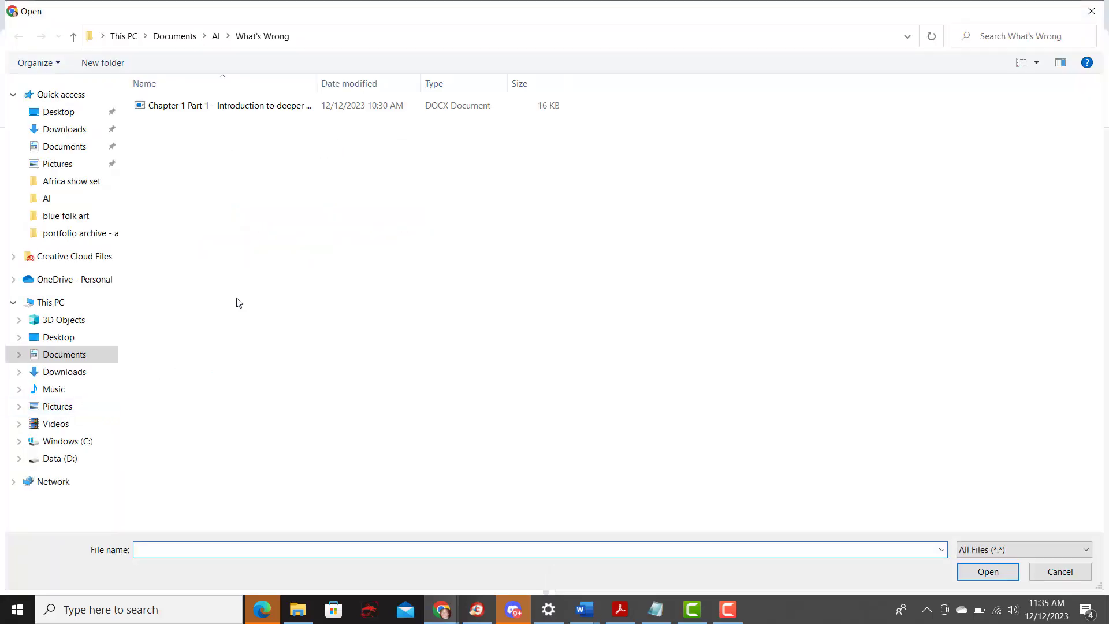
{"action": "left_click", "coordinate": [243, 108]}
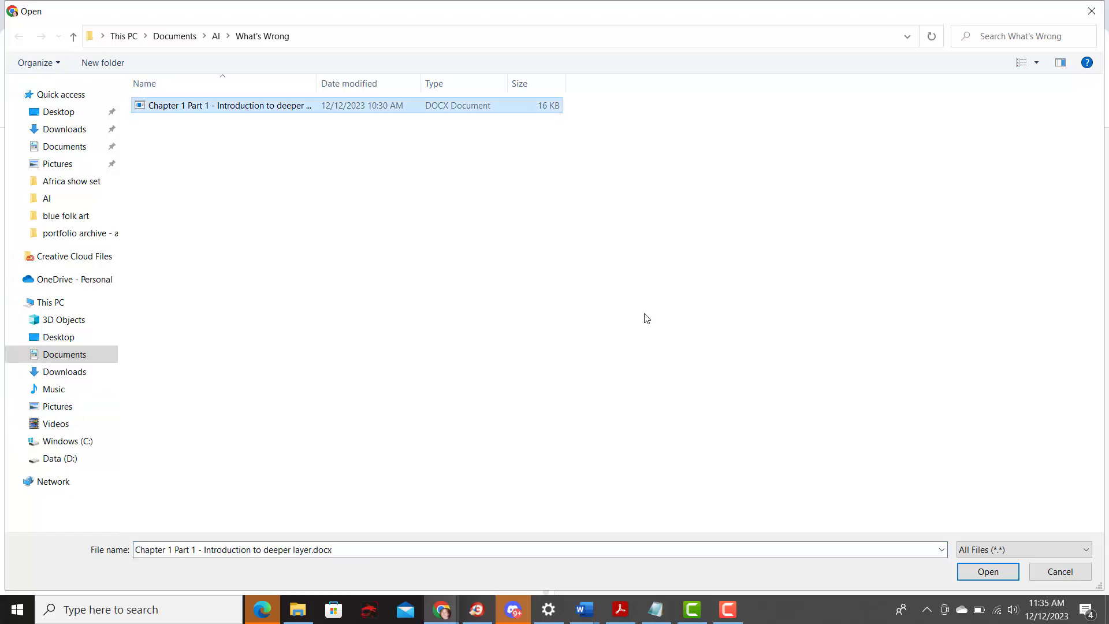
{"action": "left_click", "coordinate": [988, 572]}
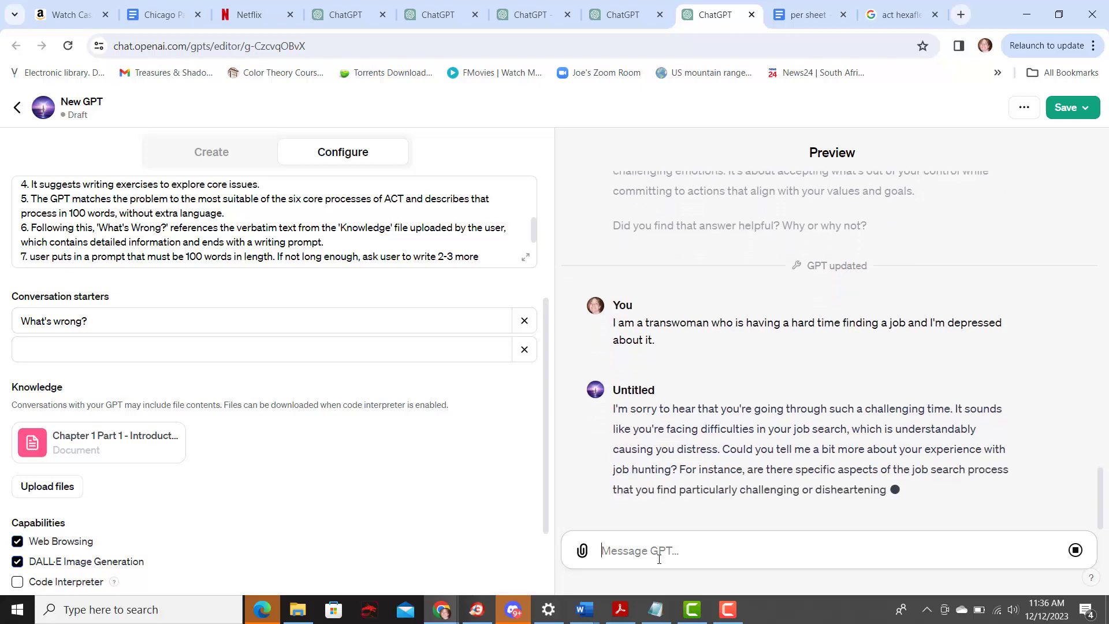
- Reply to the GPT's question in the preview chat with "I don't get a second interview."
{"action": "type", "text": "I do"}
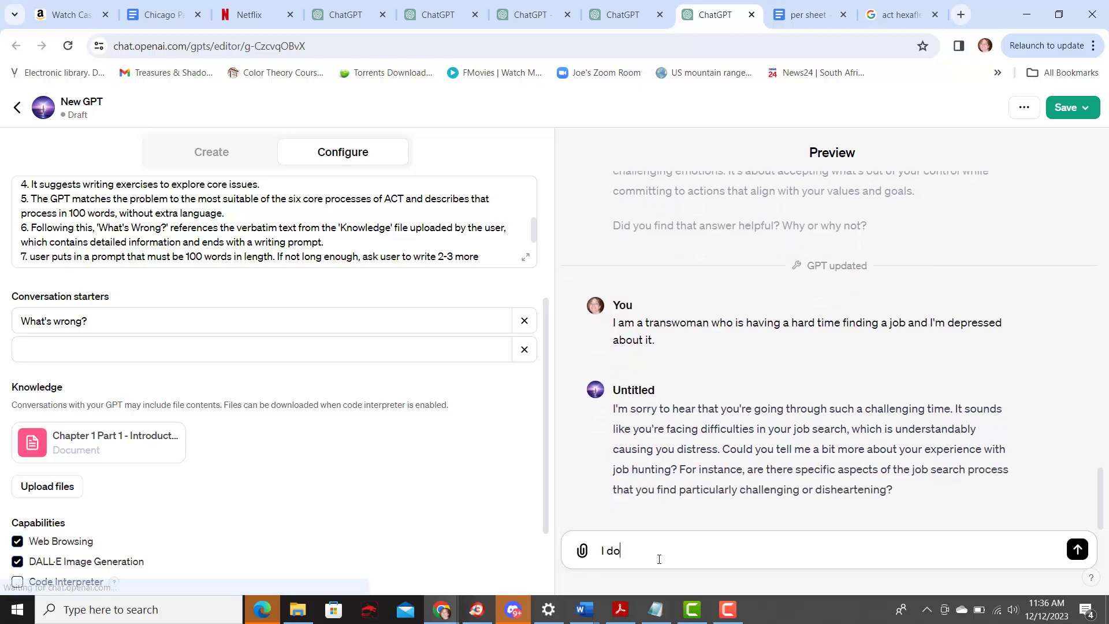
{"action": "type", "text": "n't get a se"}
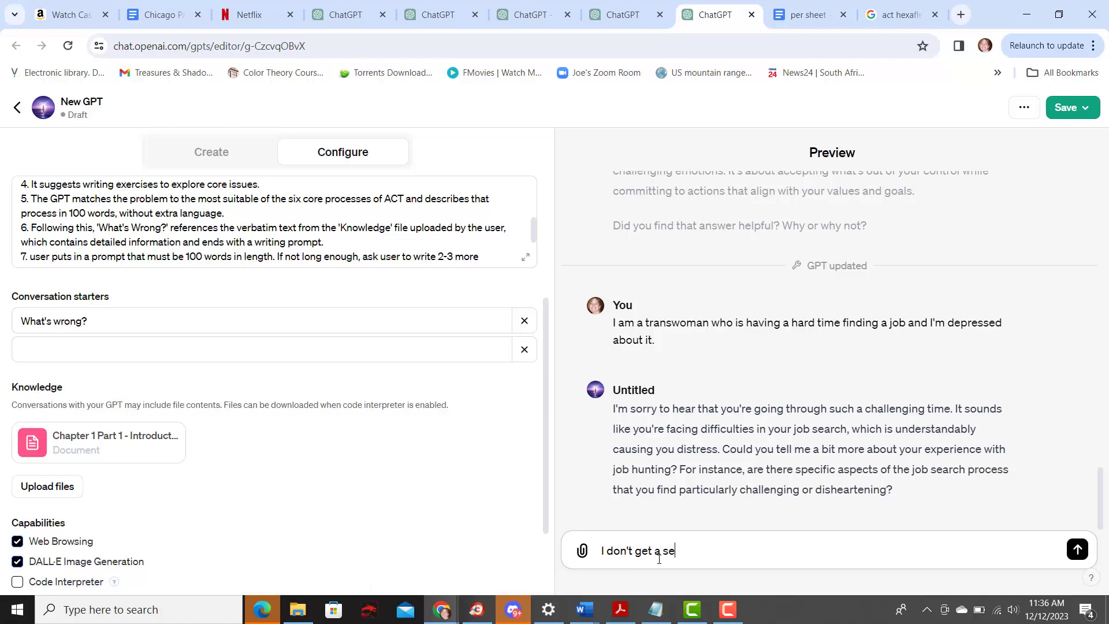
{"action": "type", "text": "cond interview."}
{"action": "key", "text": "Return"}
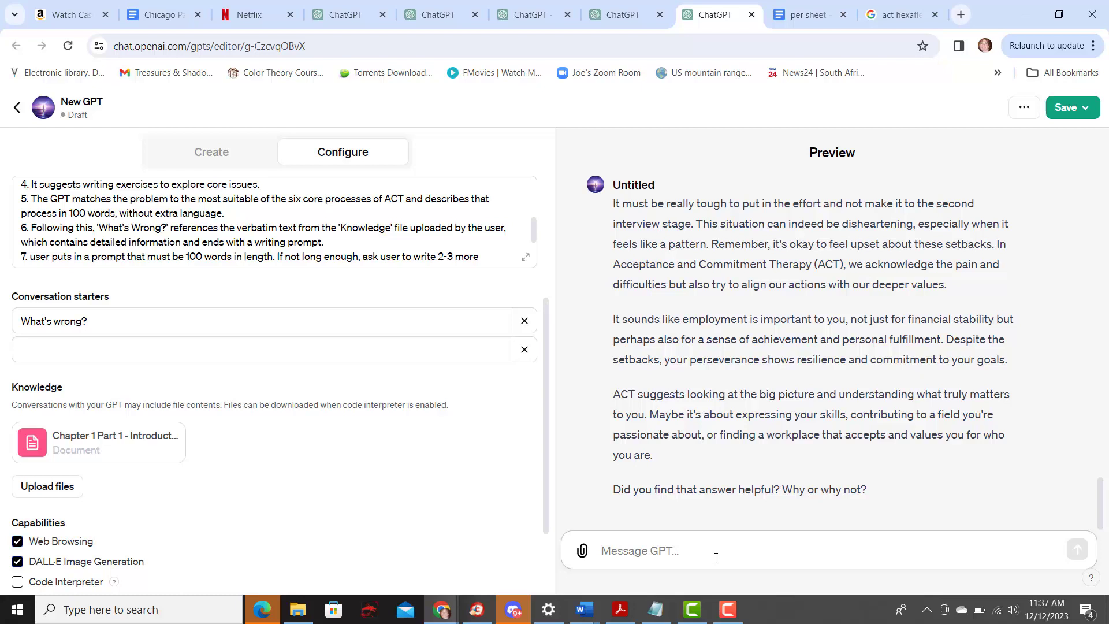
- Continue the preview test with "Sure. Let's keep going." and compare the response with the numbered process in the instructions
{"action": "type", "text": "Su"}
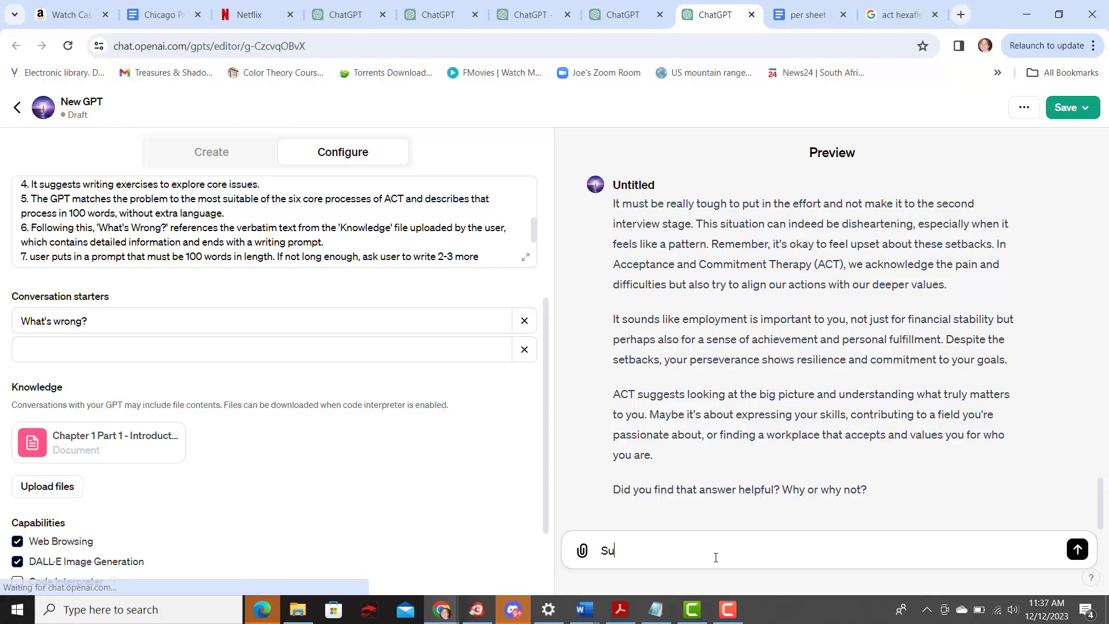
{"action": "type", "text": "re. Let's "}
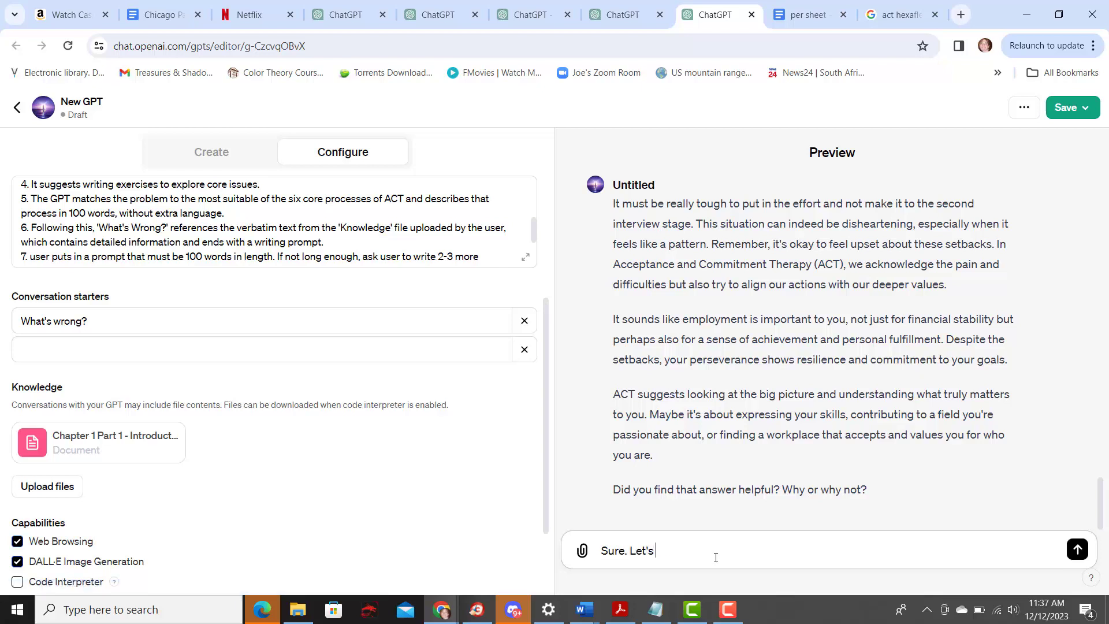
{"action": "type", "text": "keep going."}
{"action": "key", "text": "Return"}
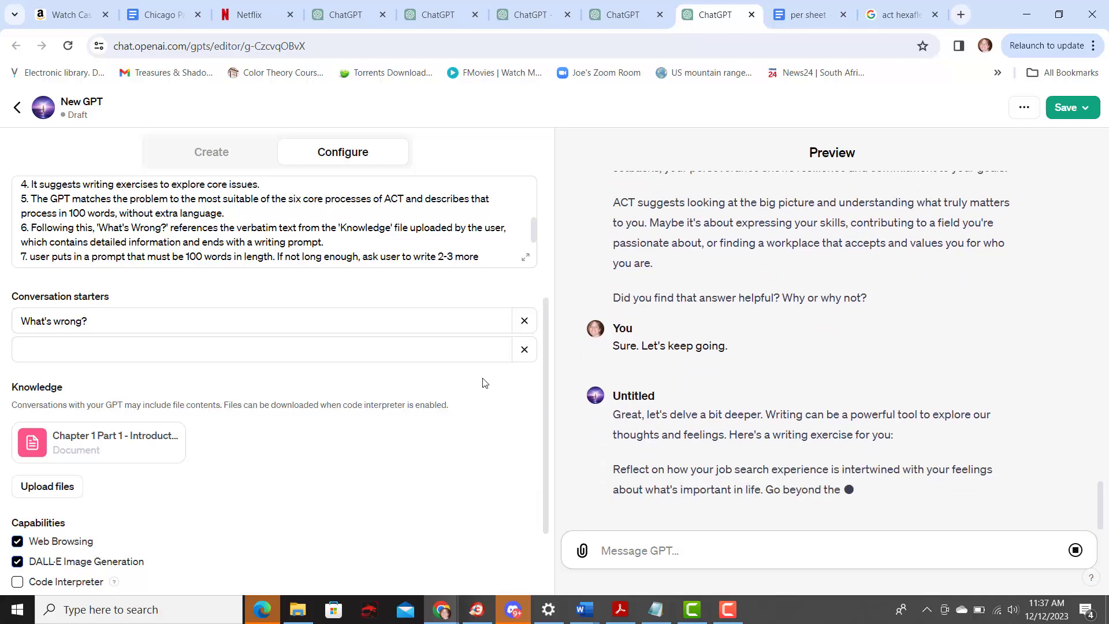
{"action": "scroll", "coordinate": [299, 203], "scroll_direction": "up", "scroll_amount": 1}
{"action": "scroll", "coordinate": [299, 203], "scroll_direction": "down", "scroll_amount": 1}
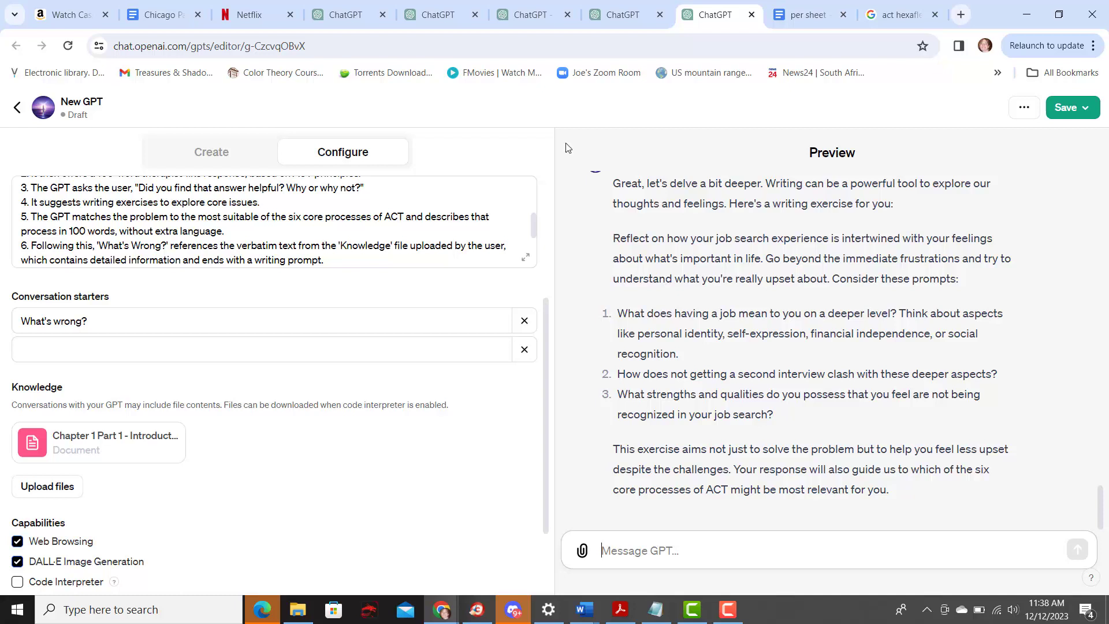
- Name the GPT "Guiding Light Demo" and publish it to anyone with a link
{"action": "left_click", "coordinate": [1072, 110]}
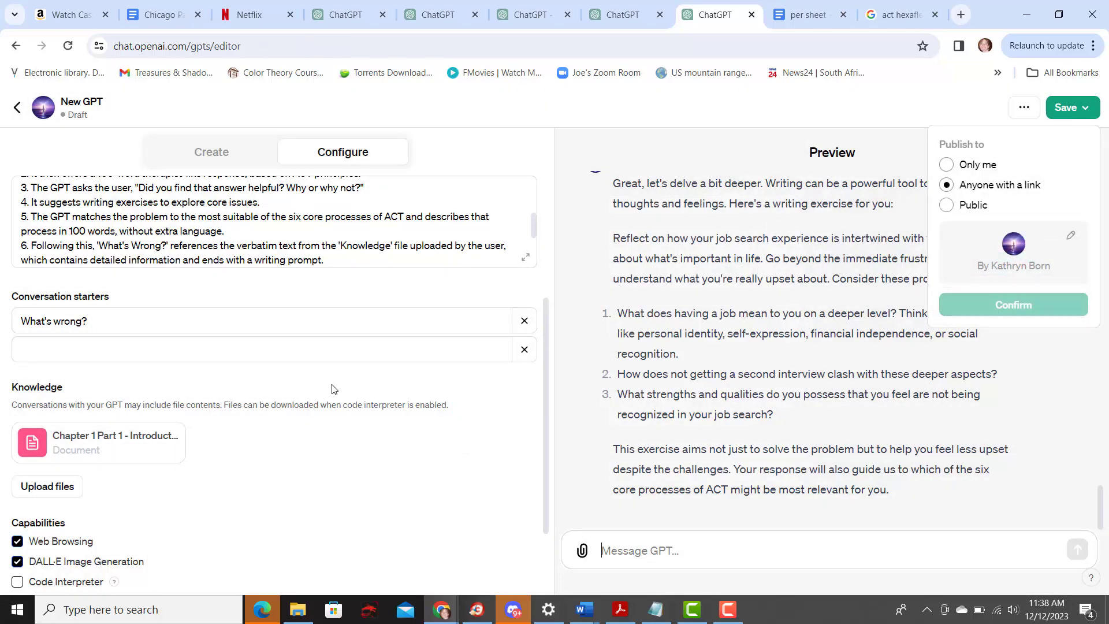
{"action": "left_click", "coordinate": [546, 397]}
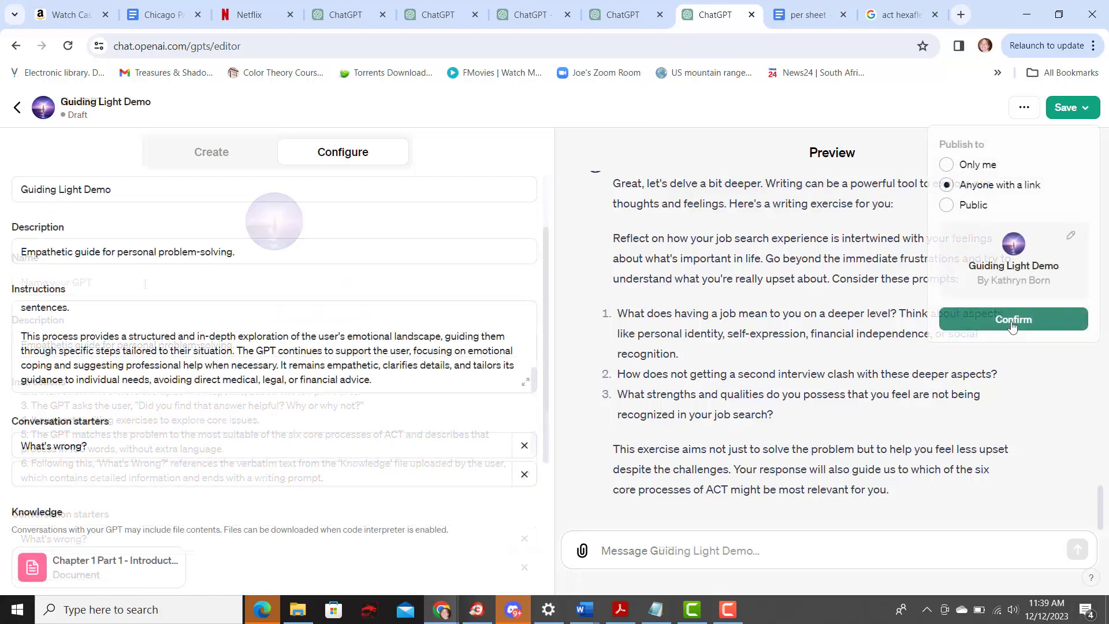
{"action": "left_click", "coordinate": [1012, 320]}
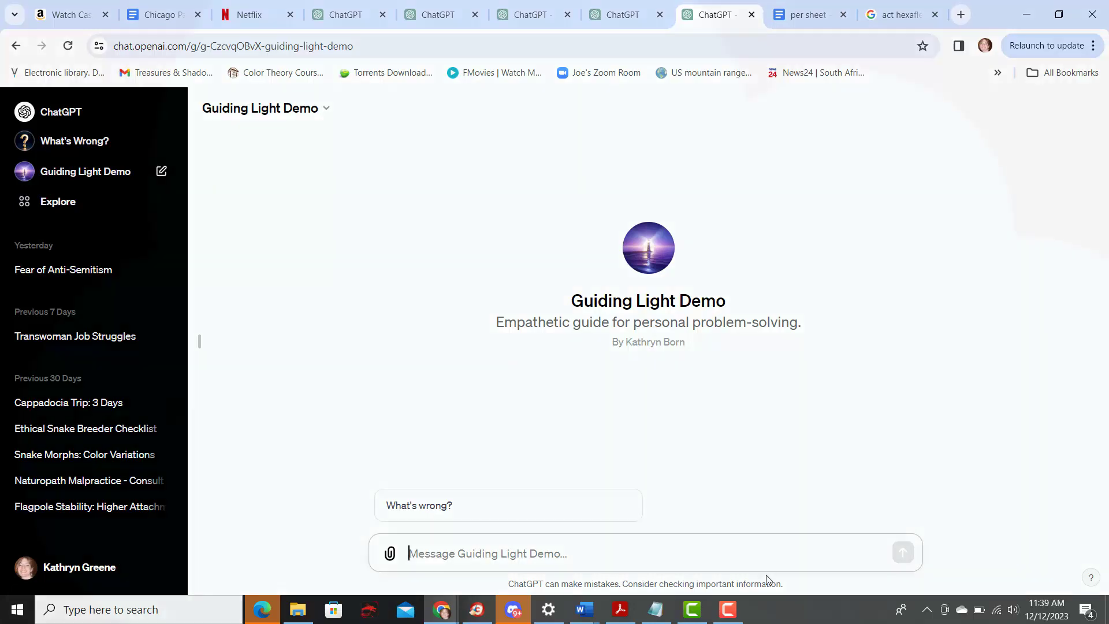
{"action": "left_click", "coordinate": [728, 609]}
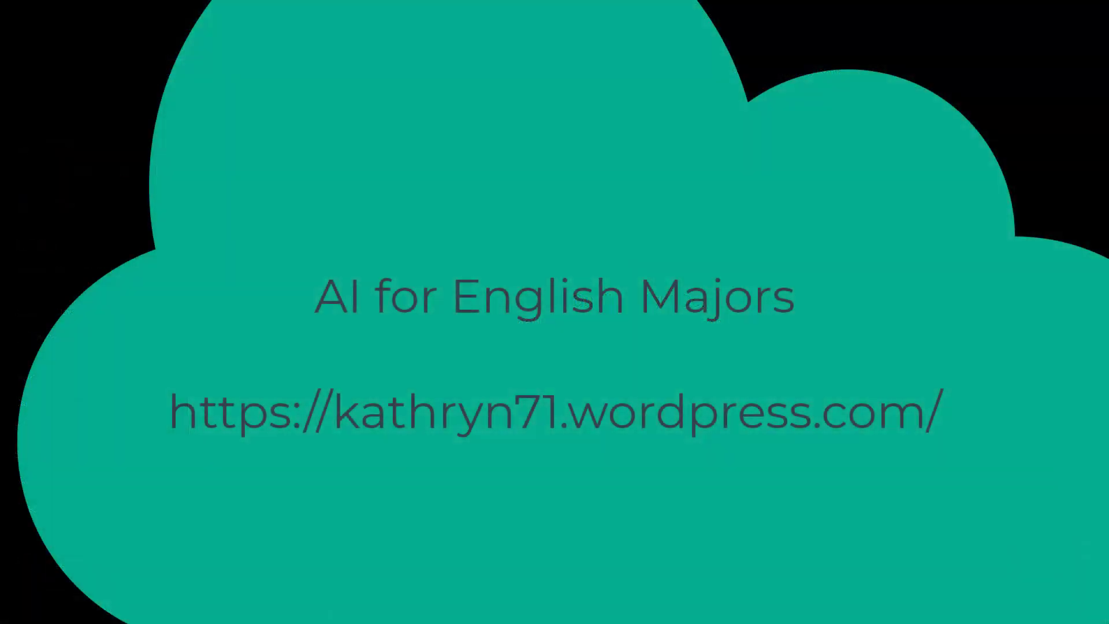